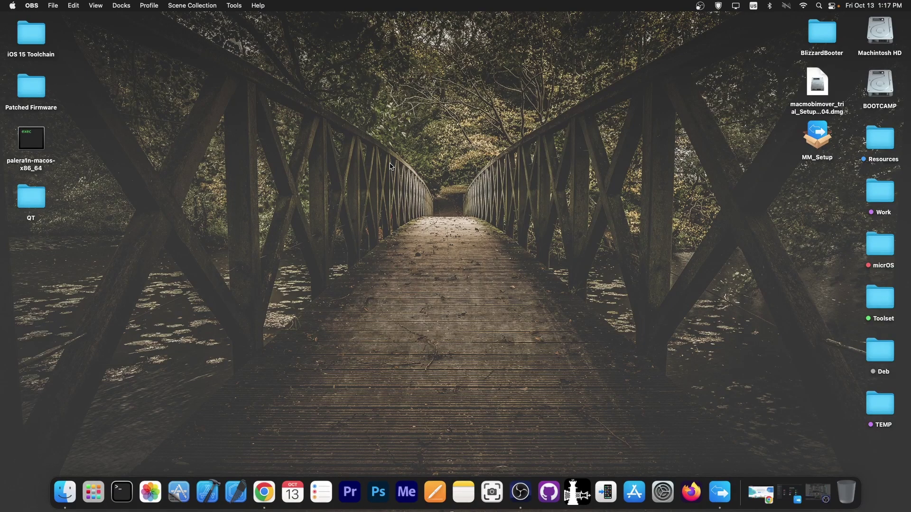
Launch EaseUS MobiMover from the Dock
left_click(720, 494)
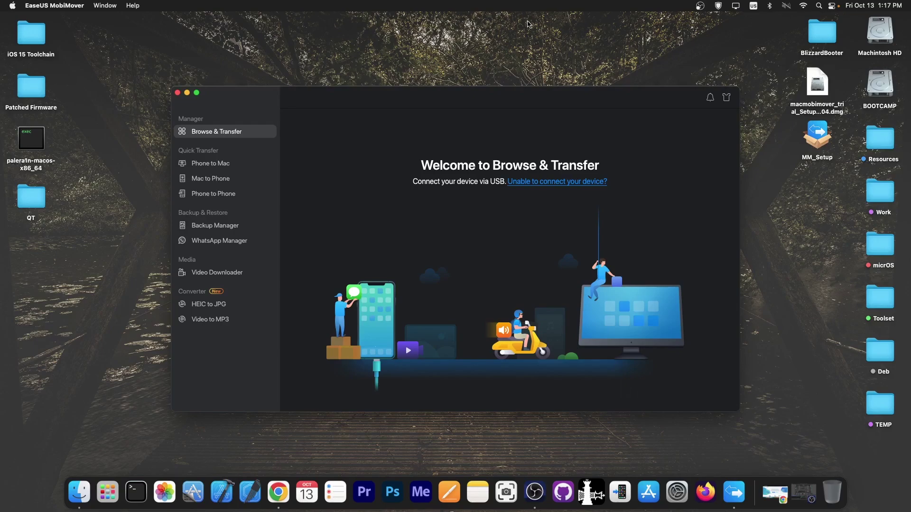
On the MobiMover pricing page in Chrome, highlight the Free plan's '20 Files Per Day' limit
left_click(775, 493)
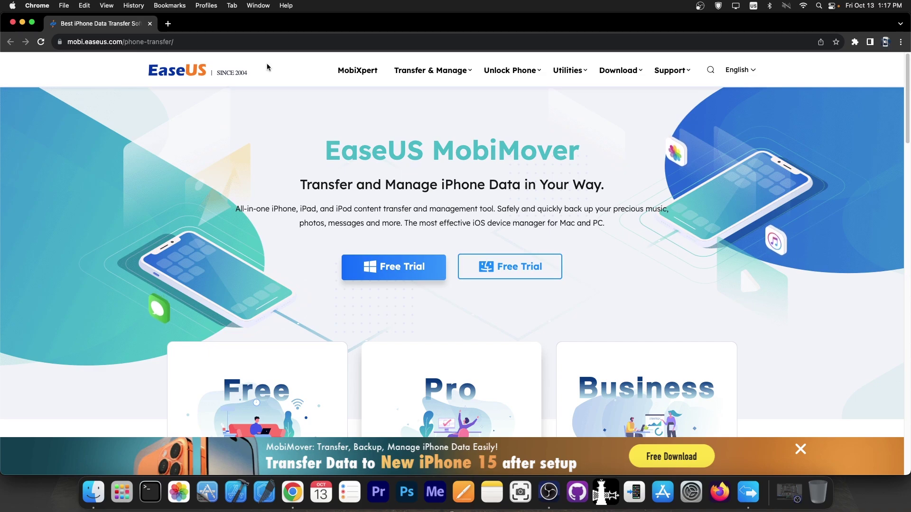
scroll(407, 165, "down", 5)
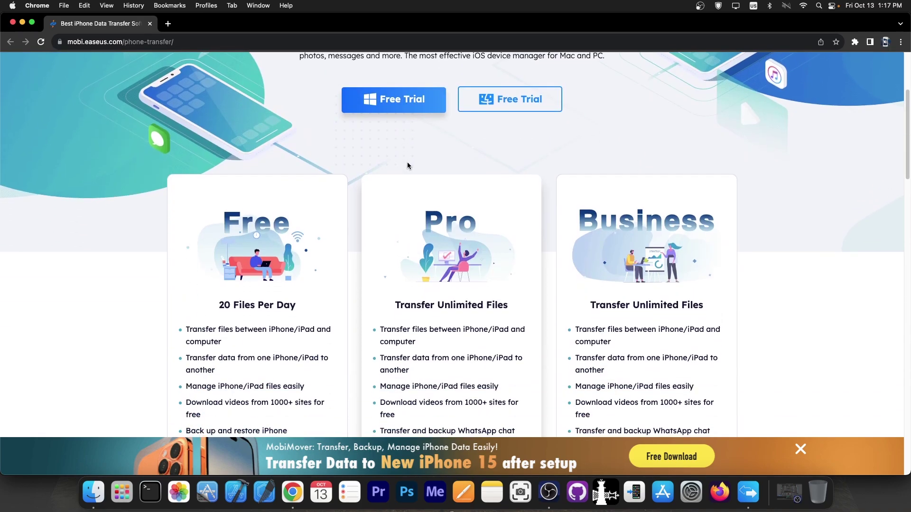
scroll(407, 166, "down", 5)
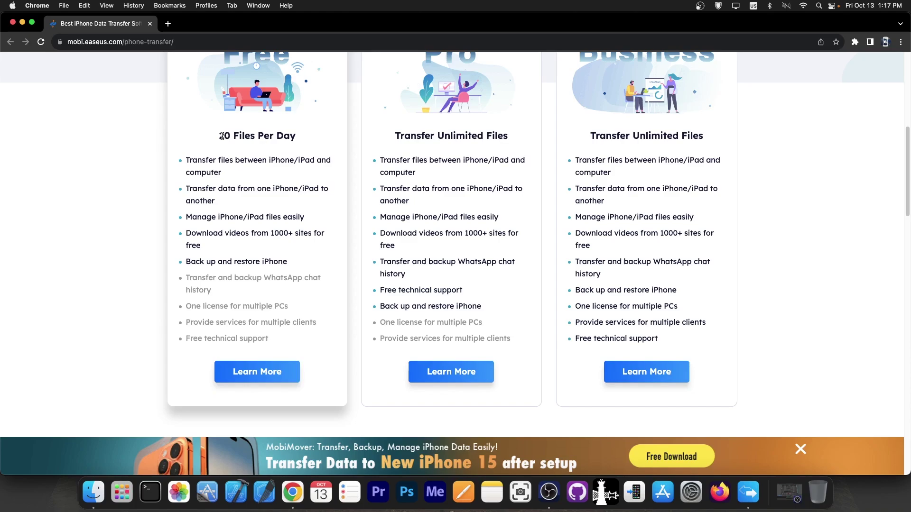
left_click_drag(222, 136, 282, 131)
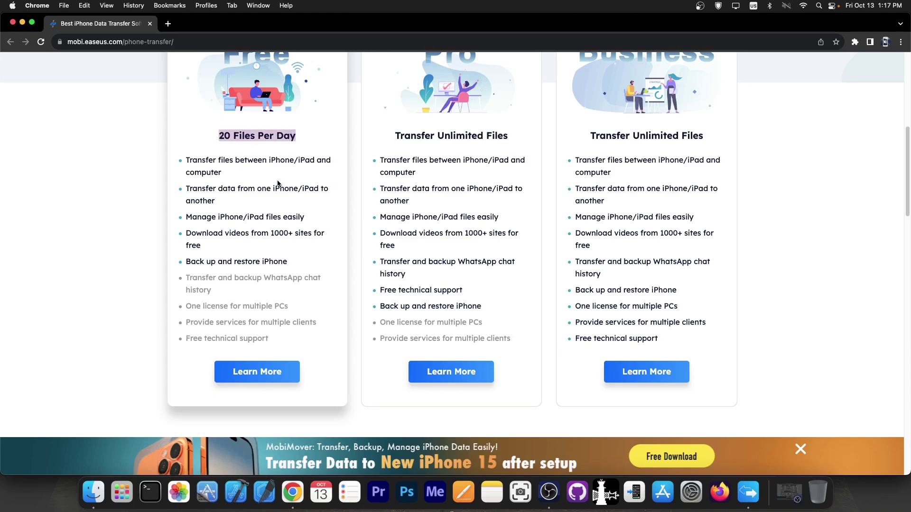
scroll(277, 184, "up", 6)
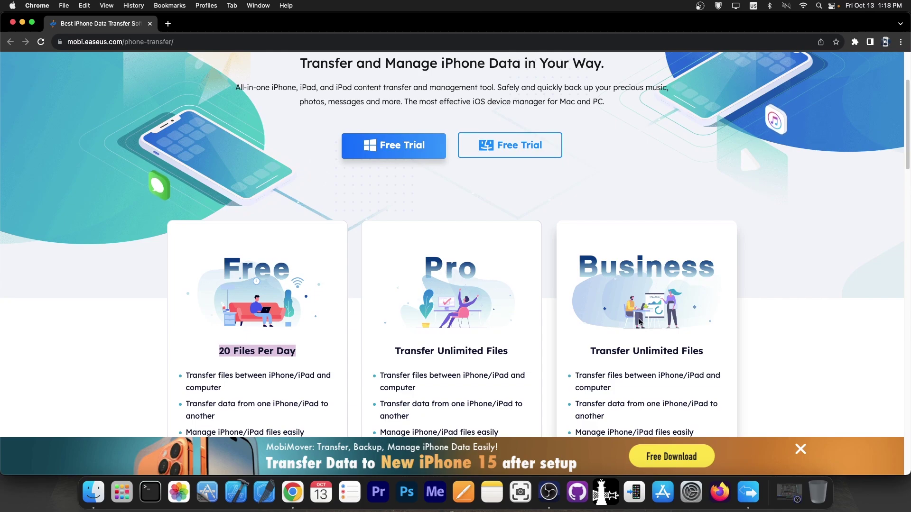
scroll(627, 302, "up", 3)
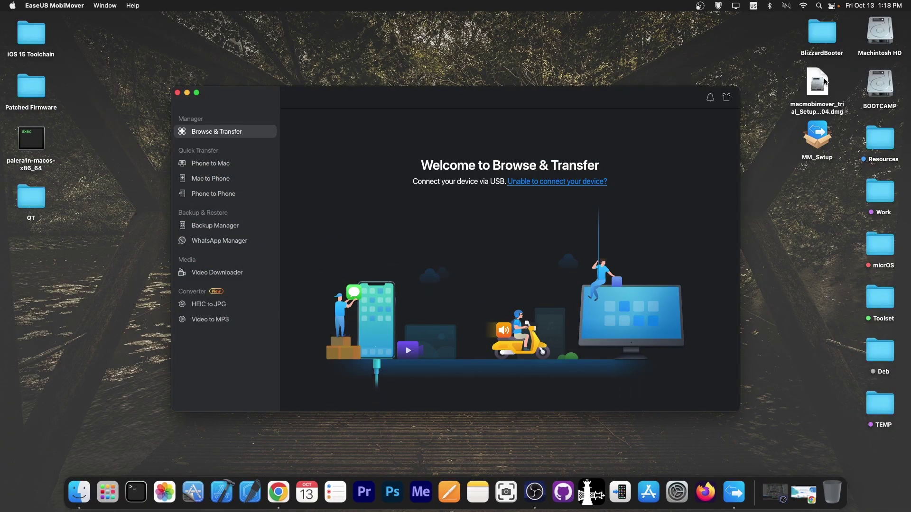
double_click(824, 81)
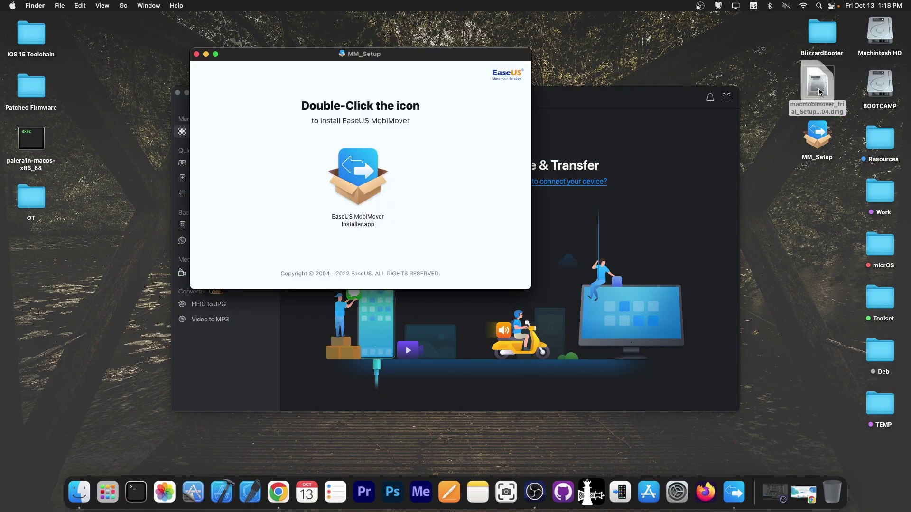
double_click(363, 174)
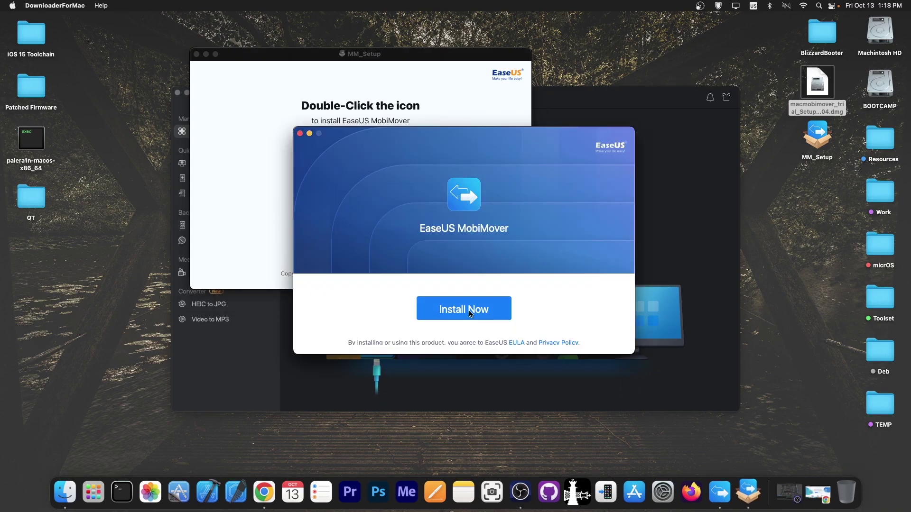
left_click(299, 133)
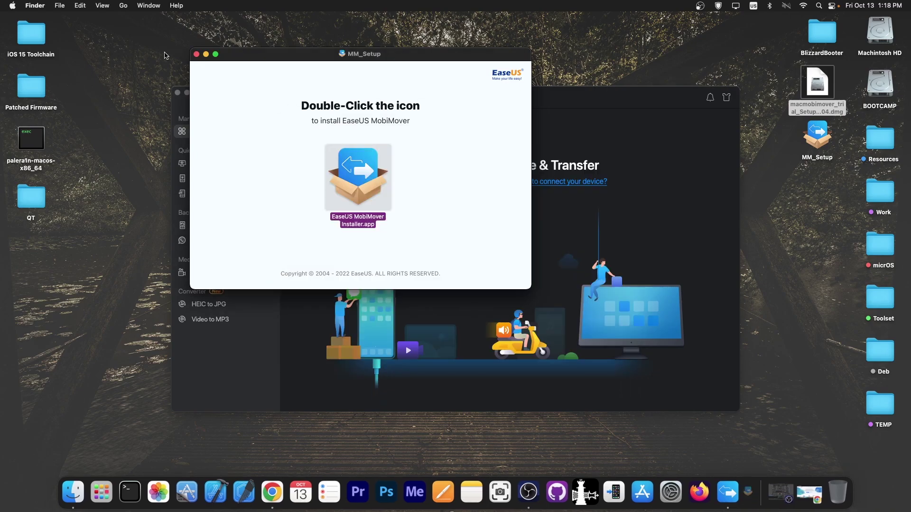
left_click(197, 54)
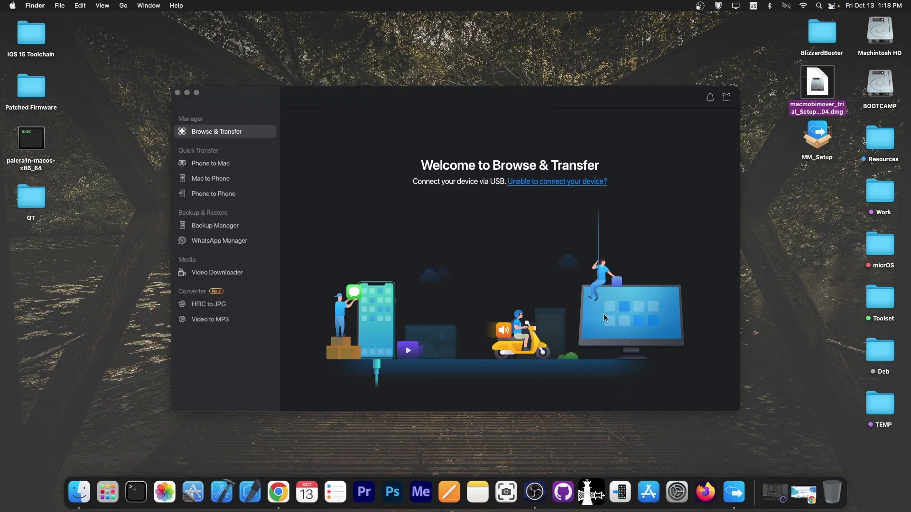
left_click(441, 258)
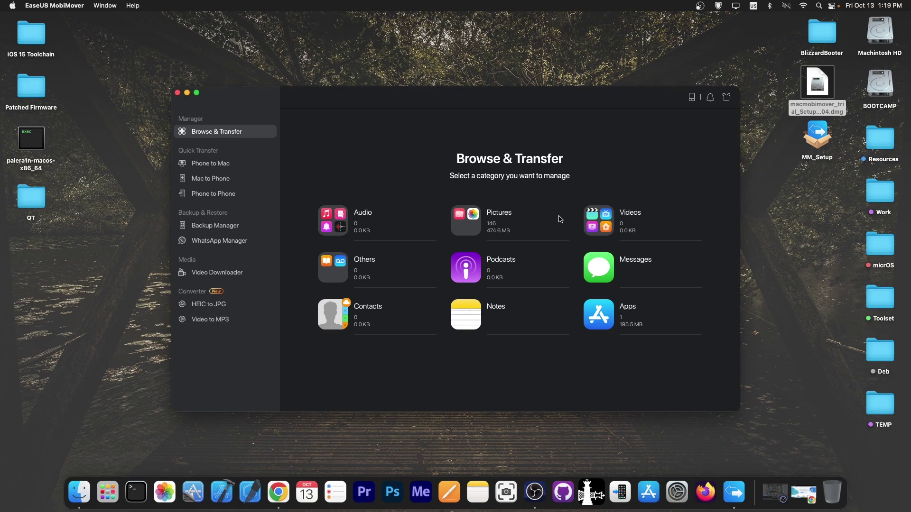
Open the iPhone's Recently Deleted photo album under Pictures > Albums
left_click(464, 230)
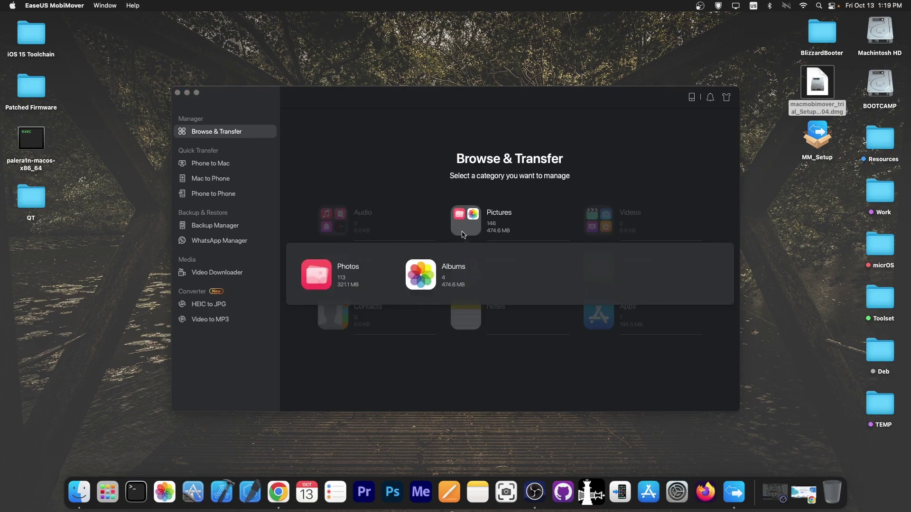
left_click(419, 280)
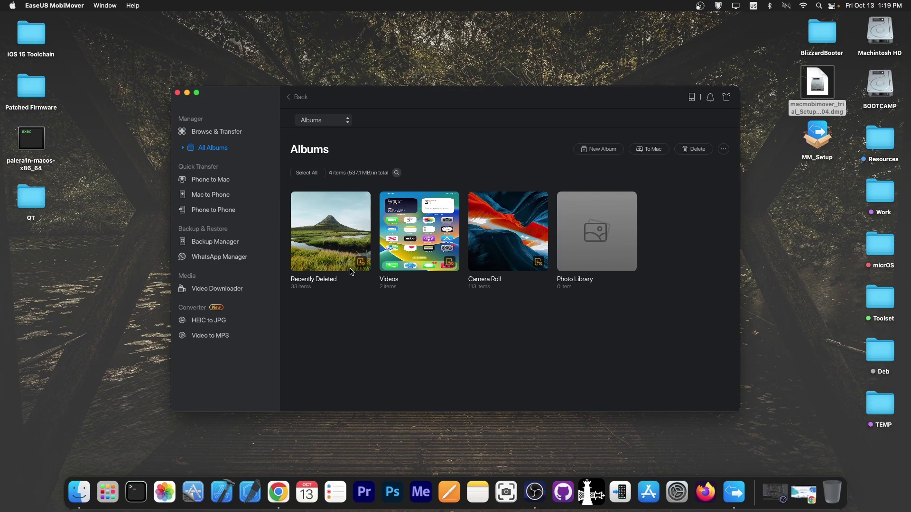
left_click(332, 261)
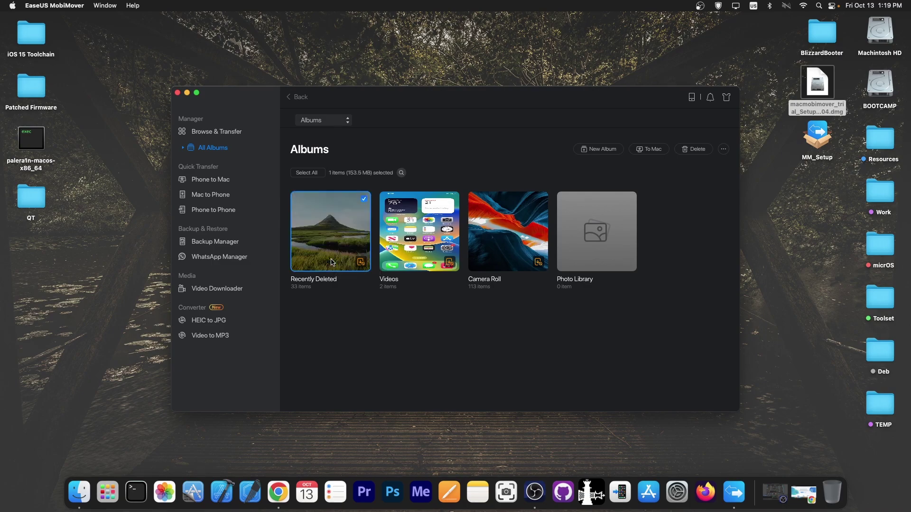
double_click(346, 236)
Select all 33 Recently Deleted photos and start exporting them to the Mac
scroll(561, 264, "down", 4)
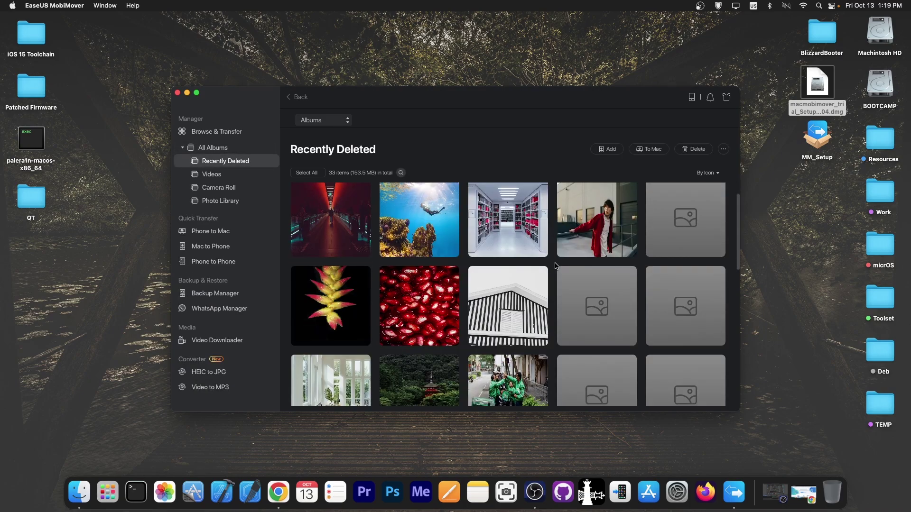
scroll(561, 264, "down", 10)
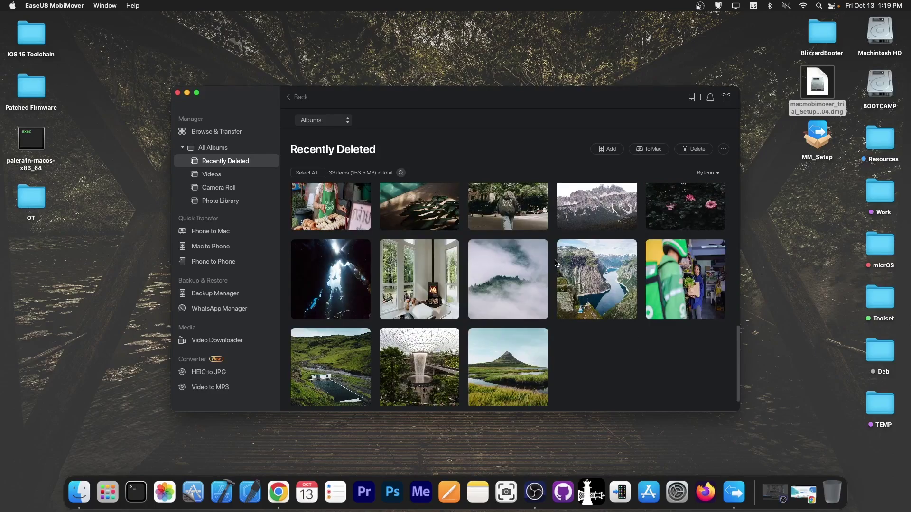
scroll(522, 251, "up", 6)
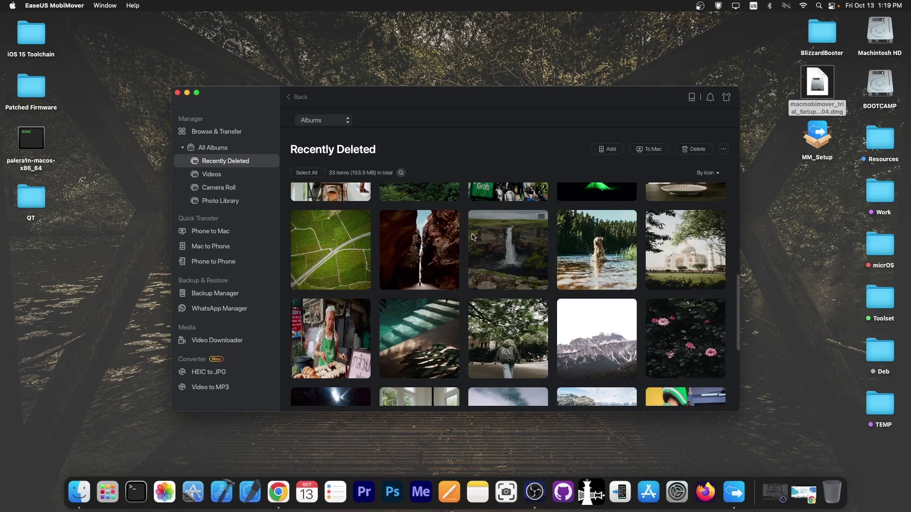
scroll(455, 237, "up", 3)
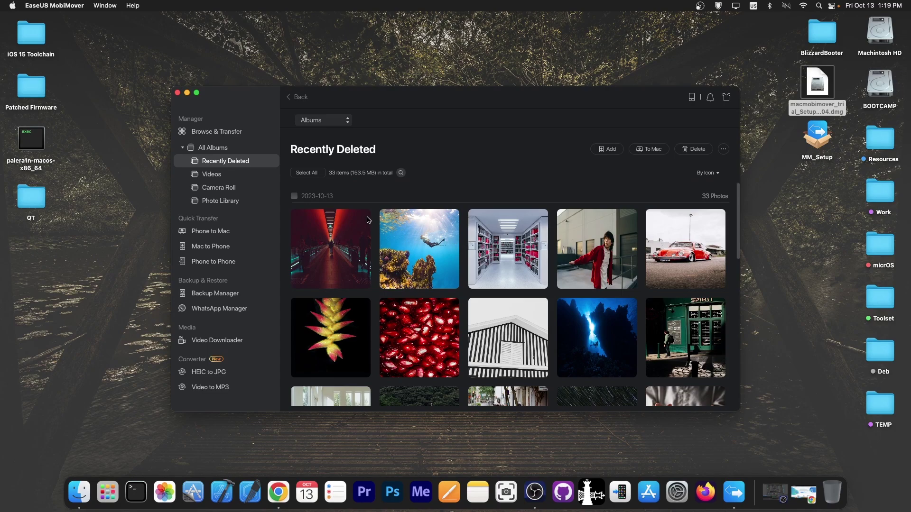
left_click(294, 196)
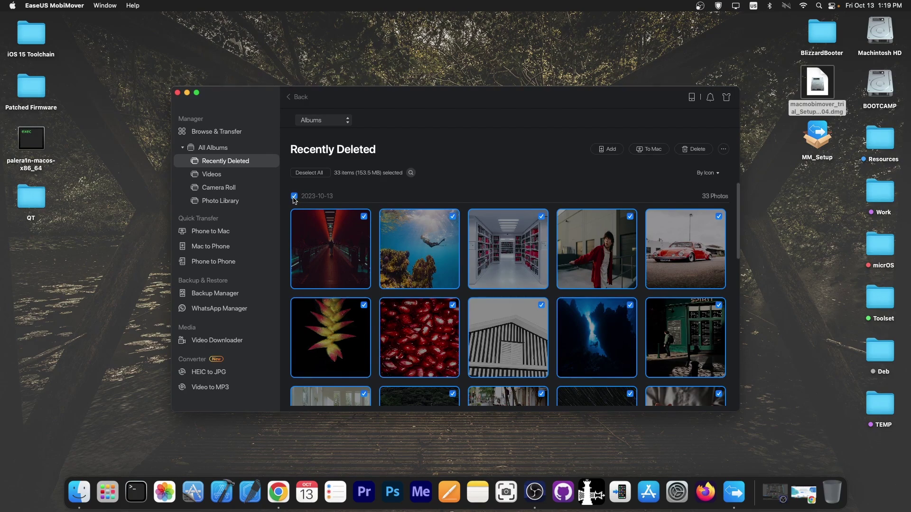
left_click(646, 149)
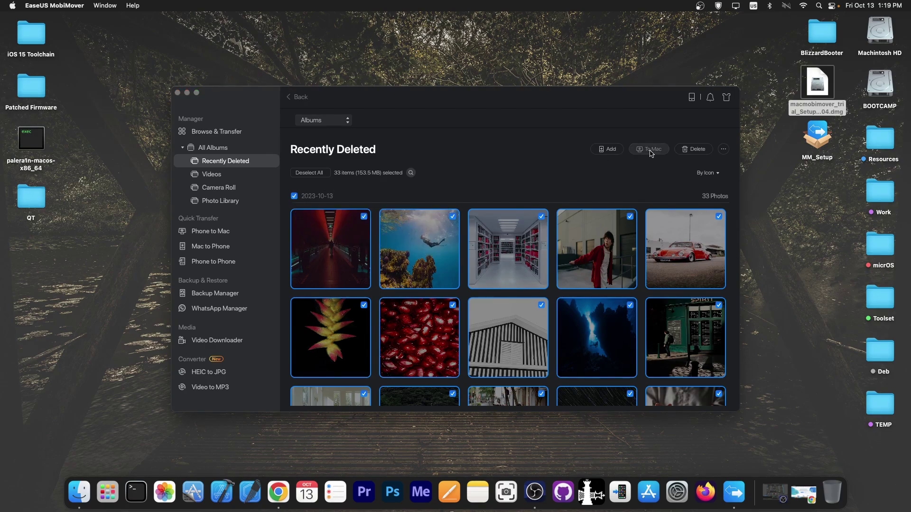
Change the backup path to the Desktop and save the path settings
key("Return")
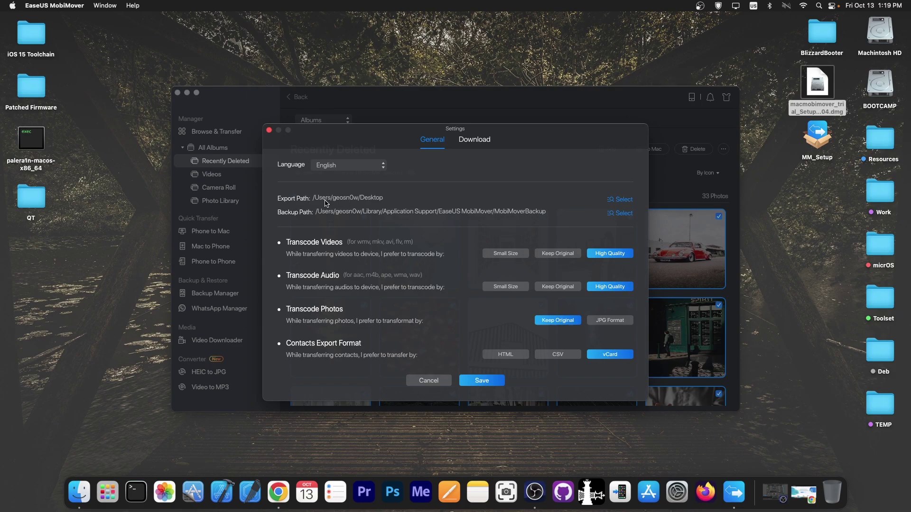
left_click(621, 215)
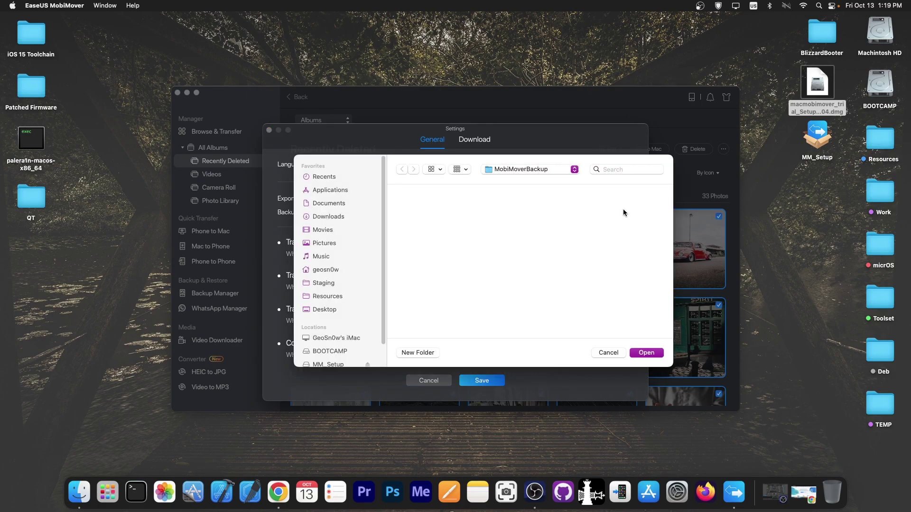
left_click(312, 310)
left_click(654, 353)
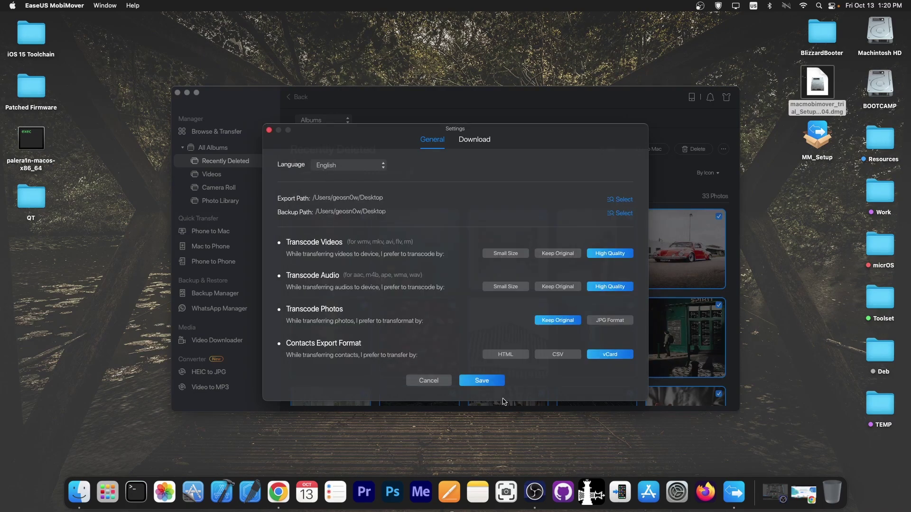
left_click(497, 382)
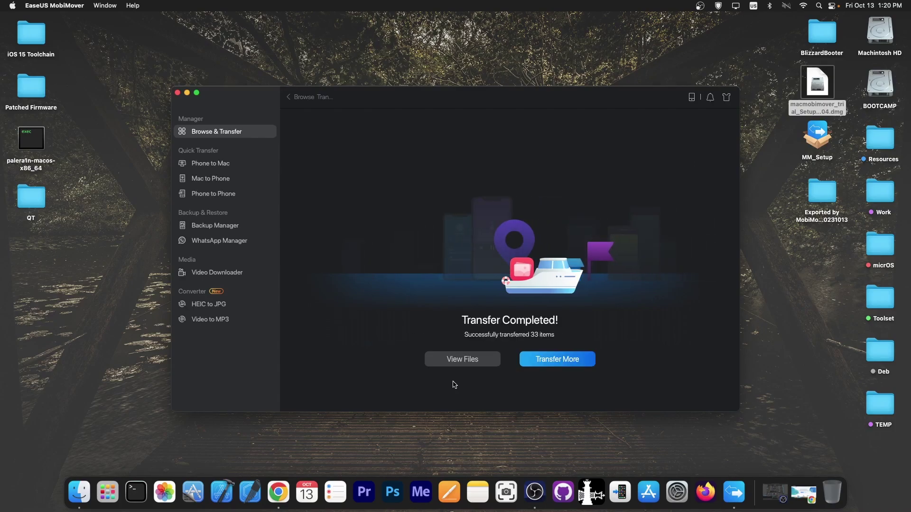
double_click(810, 188)
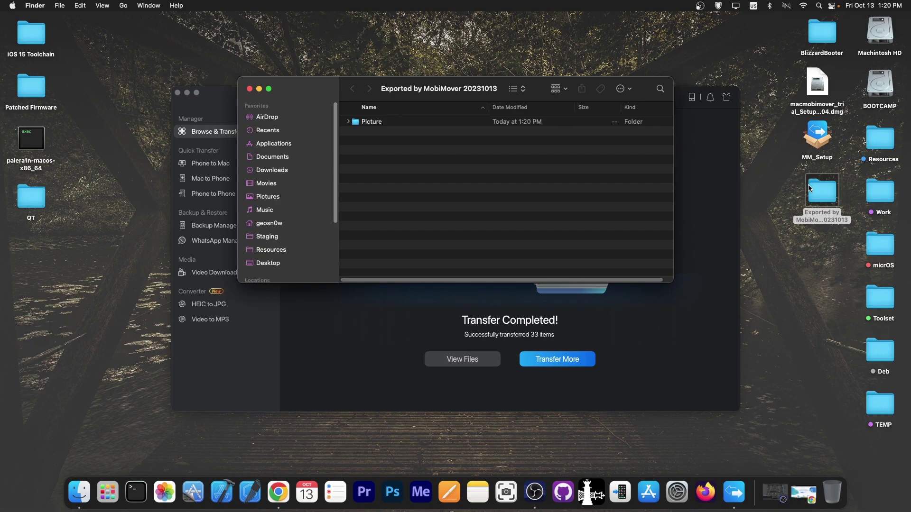
double_click(365, 122)
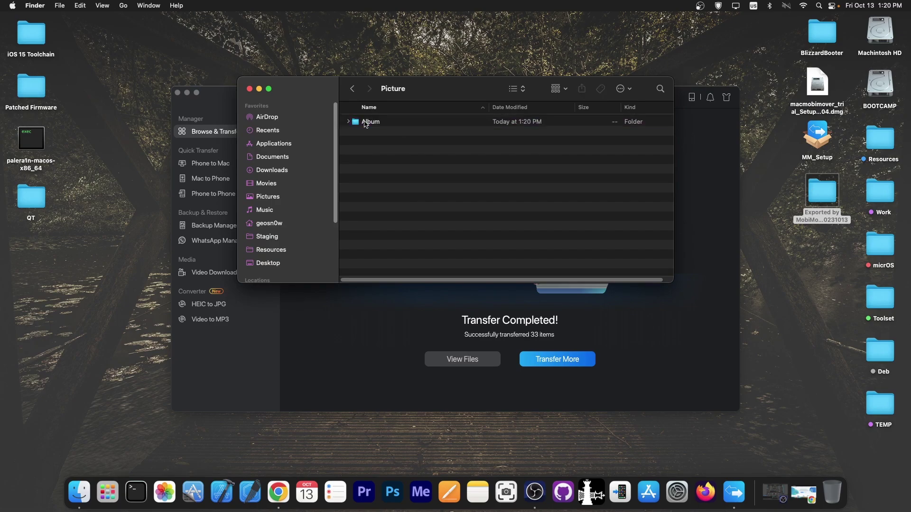
double_click(365, 122)
left_click(385, 123)
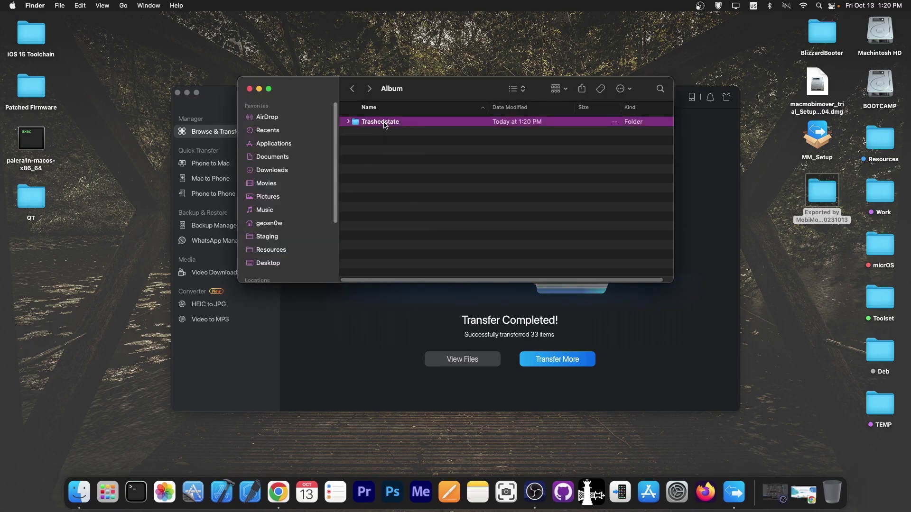
double_click(405, 123)
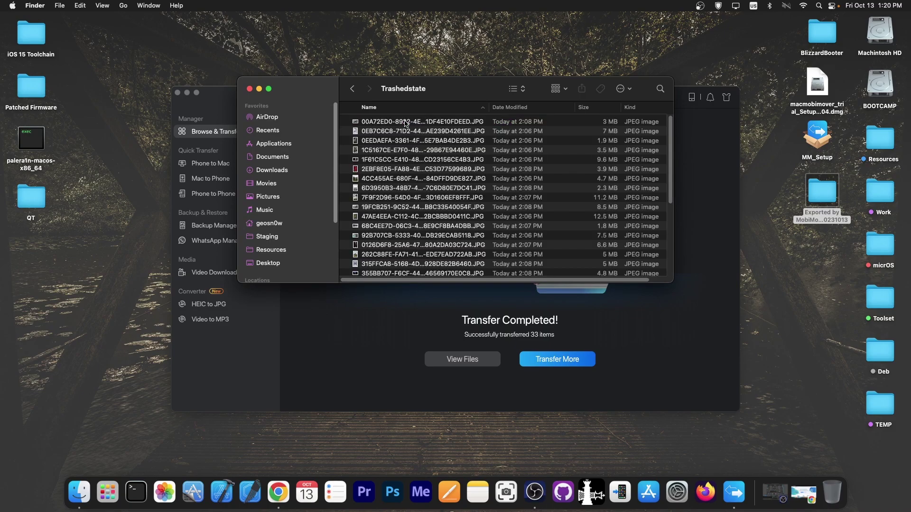
key("super+1")
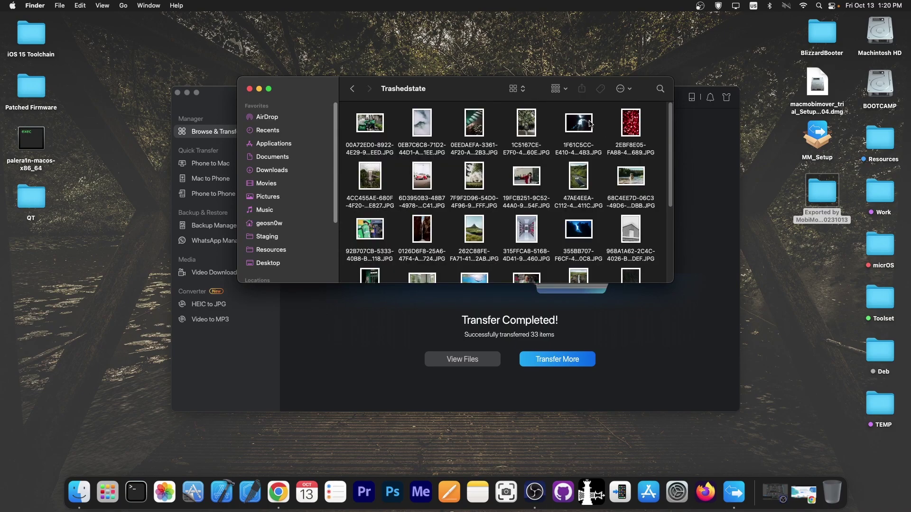
left_click(577, 123)
double_click(576, 123)
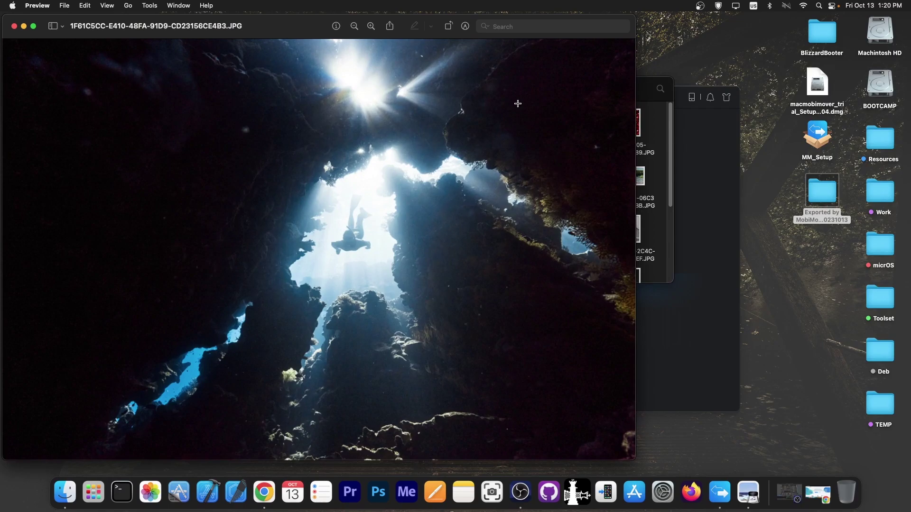
left_click(14, 26)
key("super+w")
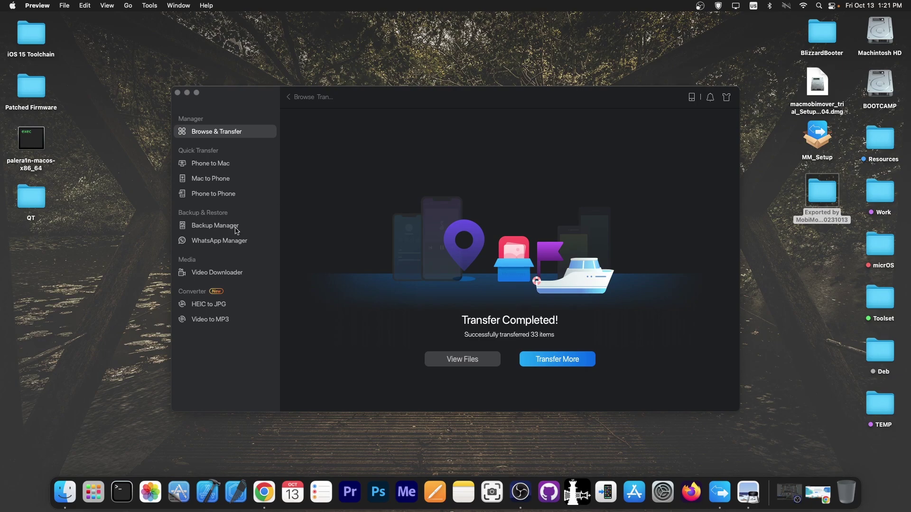
Open Backup Manager and start setting up a new device backup
left_click(215, 226)
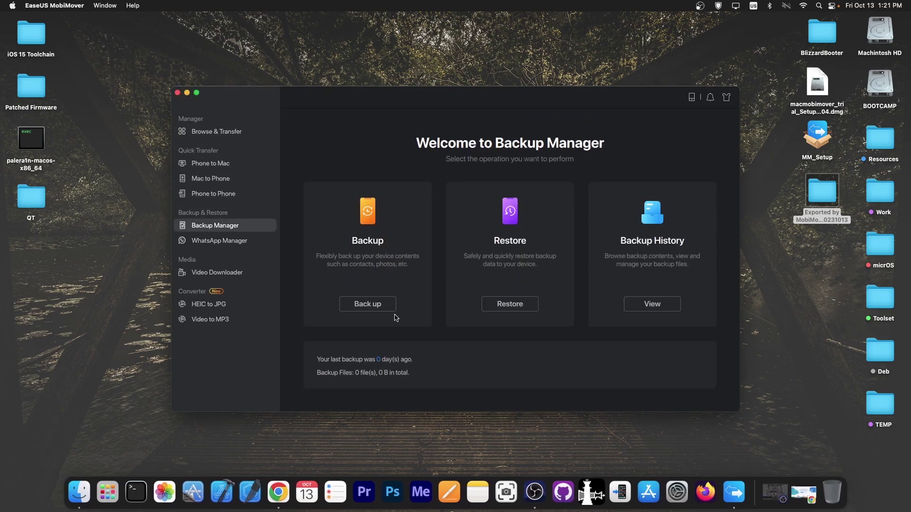
left_click(372, 305)
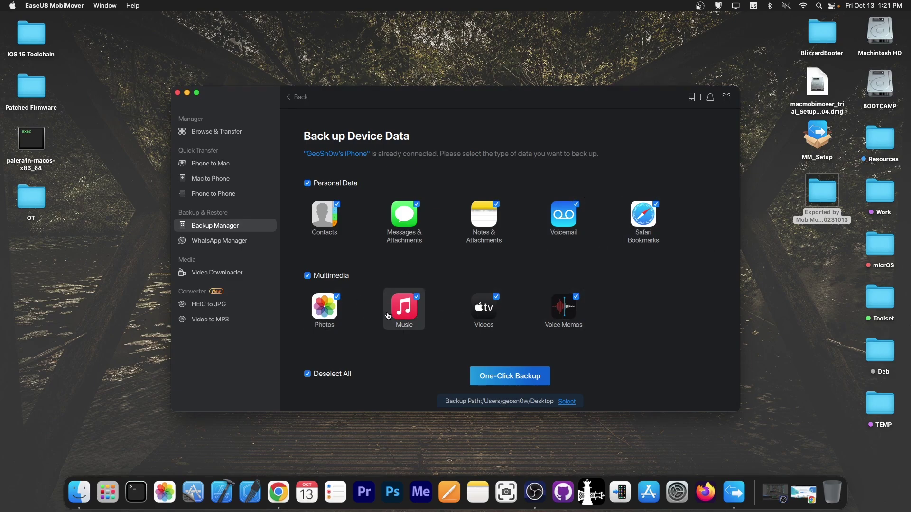
left_click(510, 377)
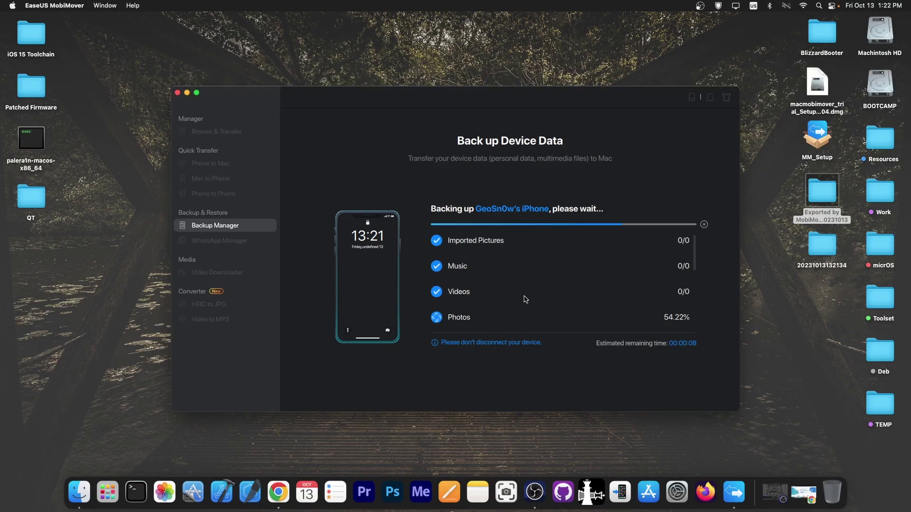
double_click(821, 245)
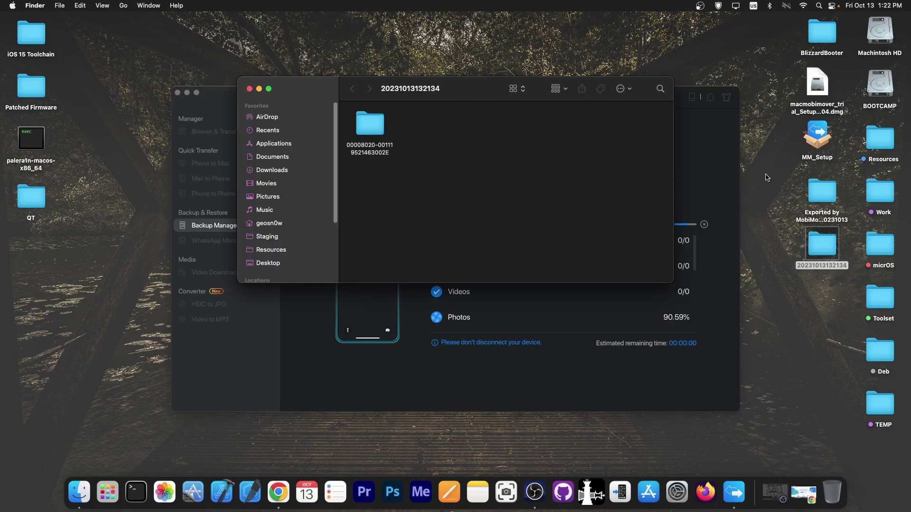
Check the backup's device subfolder contents, then close the Finder window
double_click(370, 124)
scroll(585, 166, "down", 1)
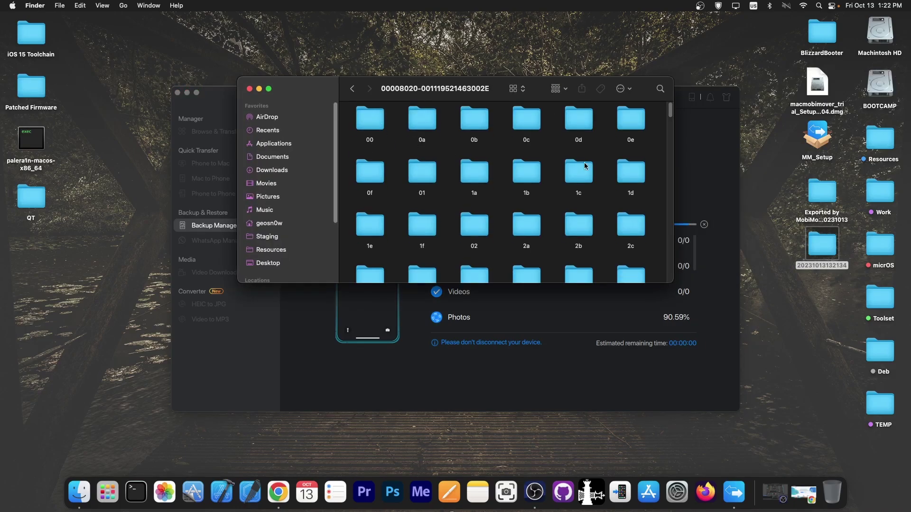
scroll(586, 166, "down", 5)
left_click(248, 89)
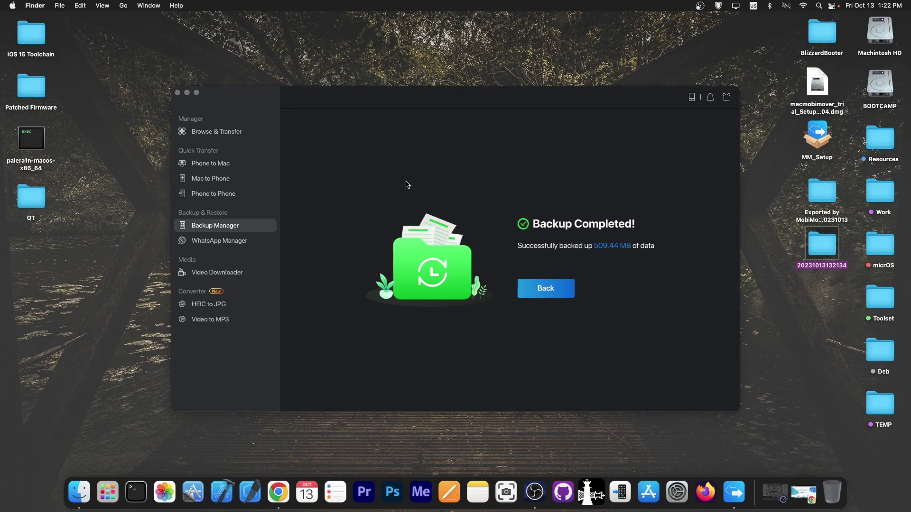
Bring MobiMover to the front and go to its Mac to Phone page
left_click(550, 291)
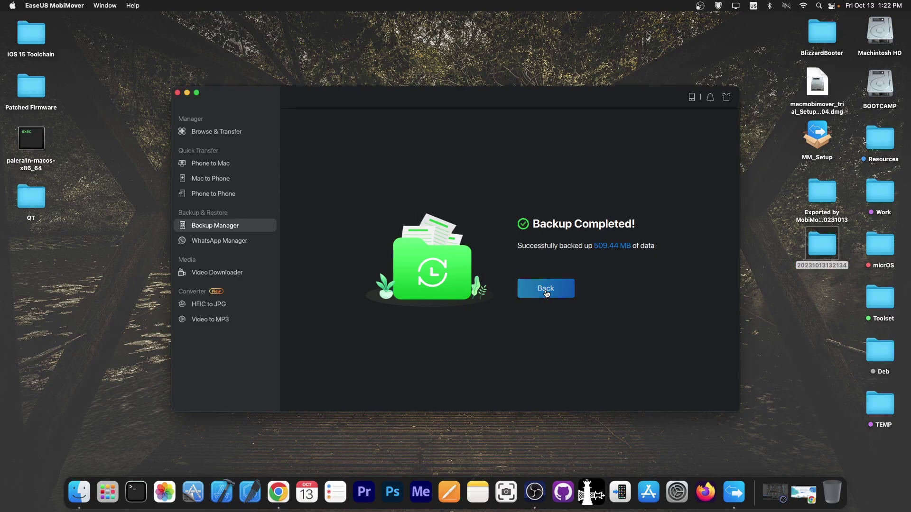
left_click(214, 178)
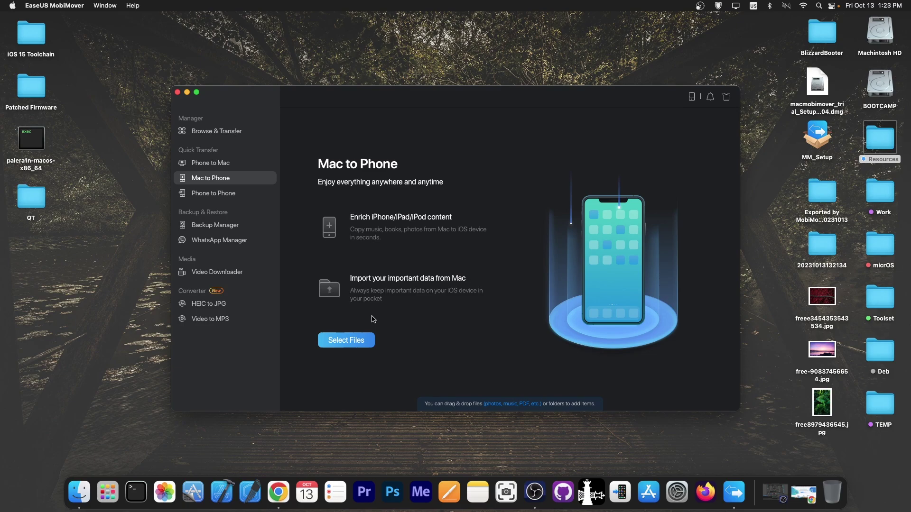
Pick free8979436545.jpg, freee3454353543534.jpg and free-90837456654.jpg from the Desktop and transfer them
left_click(322, 341)
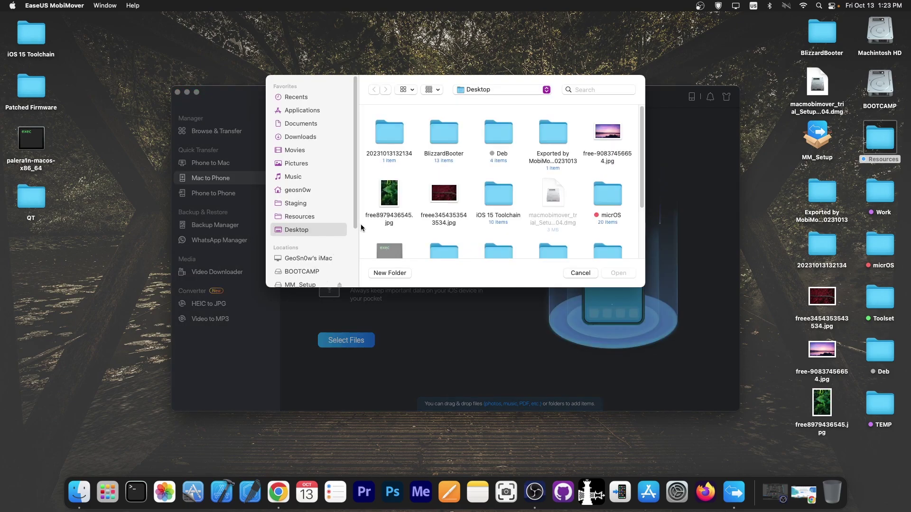
left_click(393, 190)
left_click(446, 191, "super")
left_click(614, 136, "super")
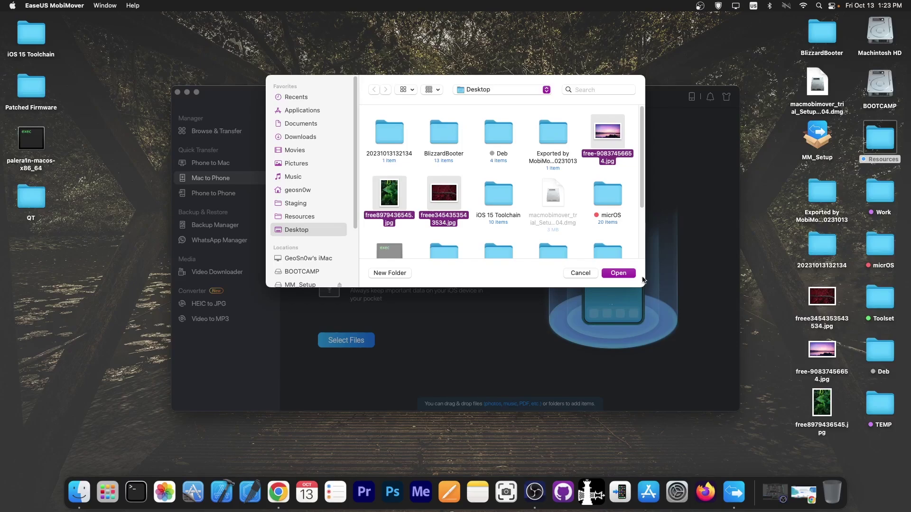
left_click(618, 274)
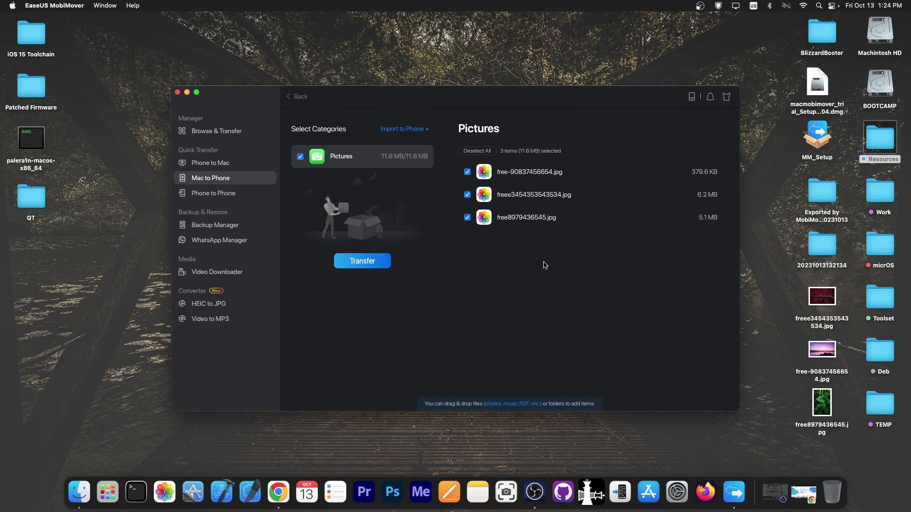
left_click(371, 264)
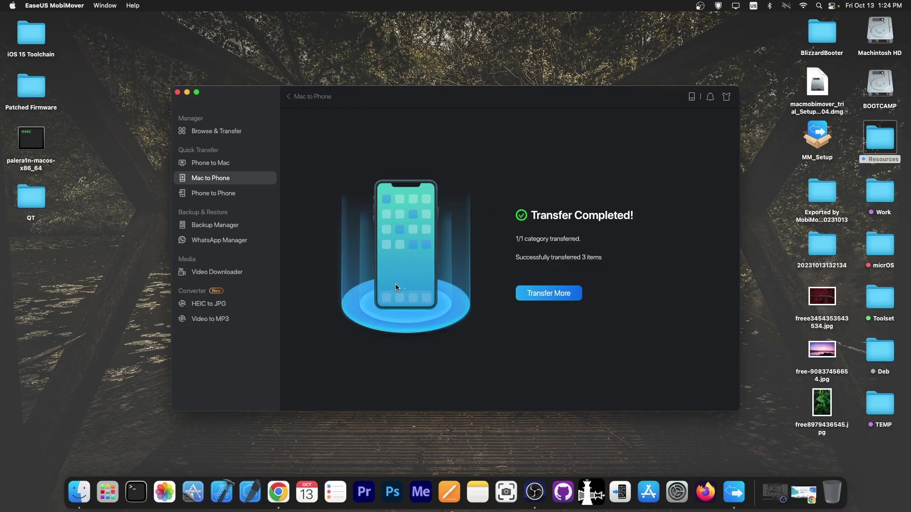
Open the iPhone's full Photos list in Browse & Transfer and scroll through it
left_click(229, 132)
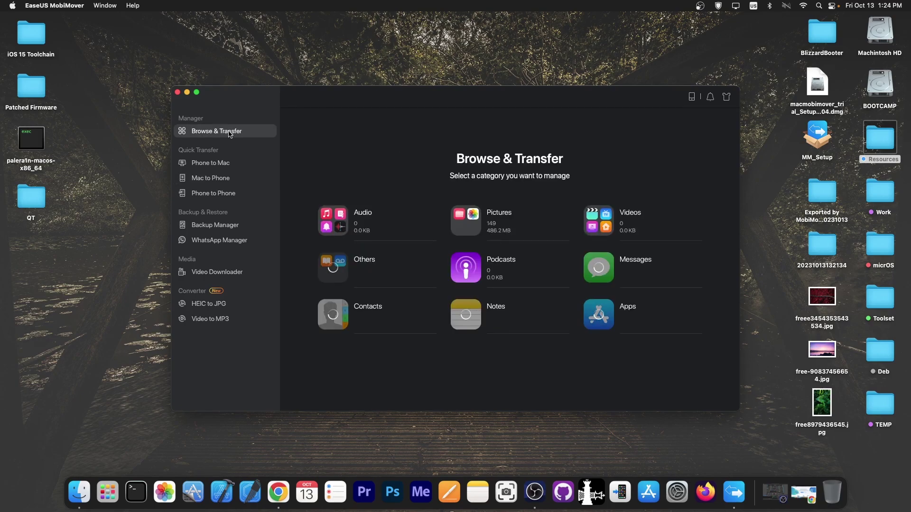
left_click(459, 233)
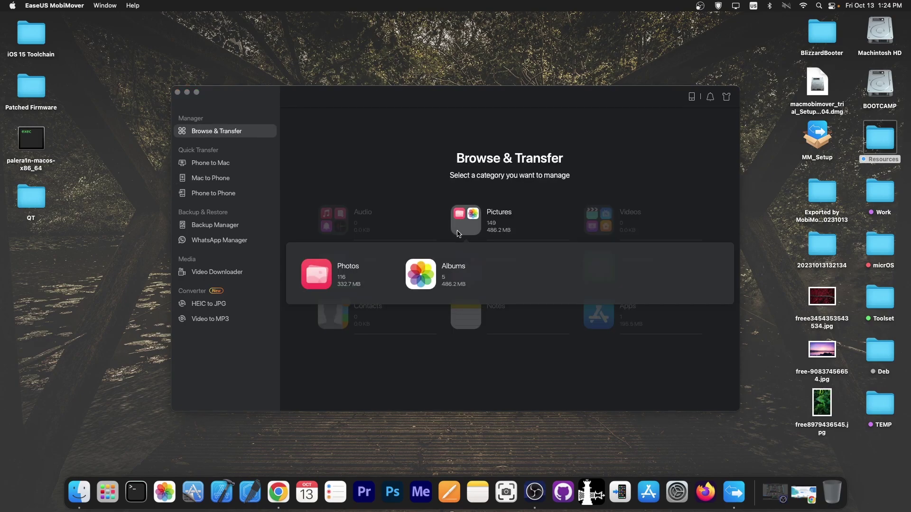
left_click(325, 276)
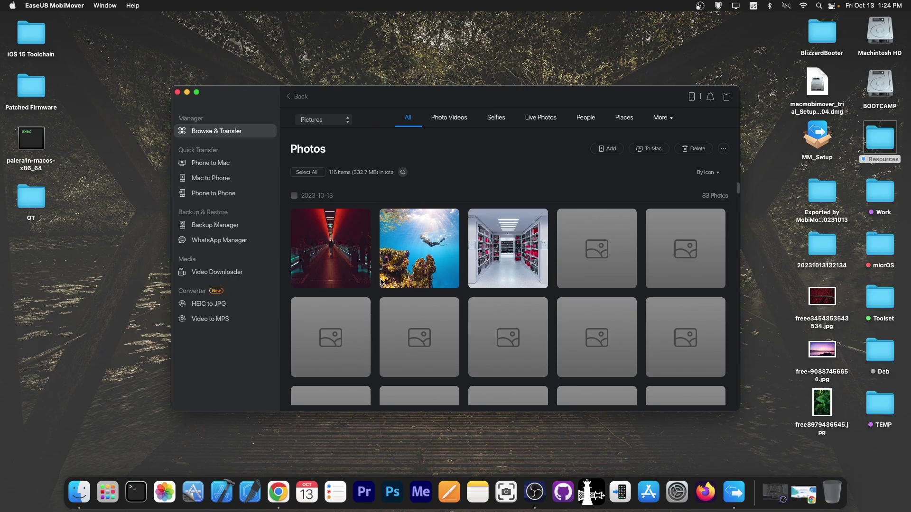
scroll(491, 245, "down", 10)
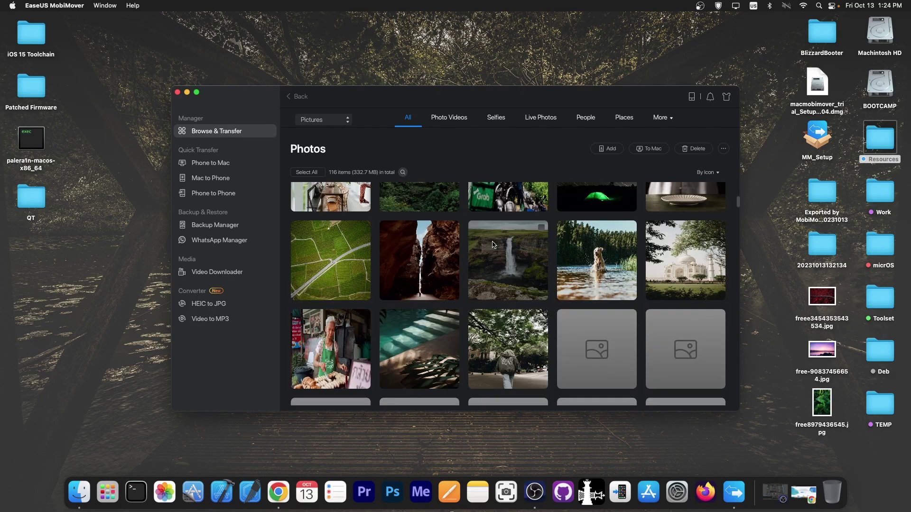
scroll(492, 244, "down", 8)
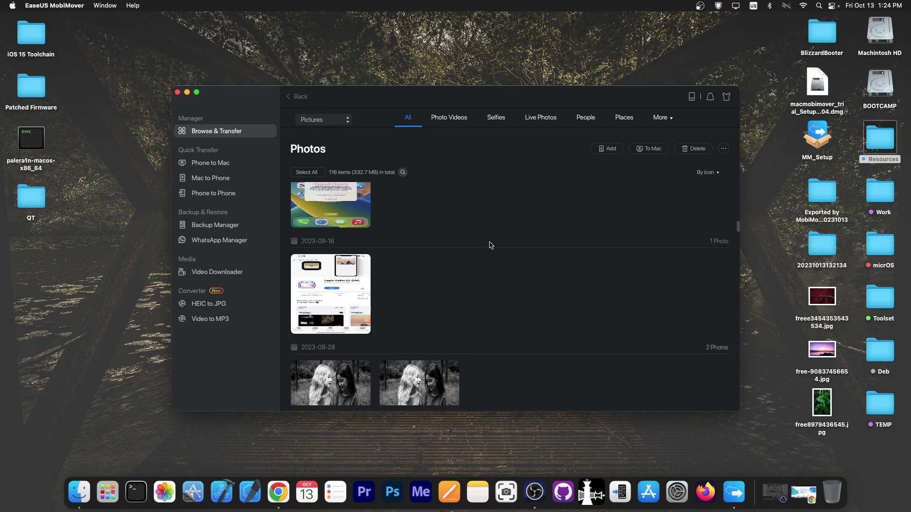
scroll(491, 245, "down", 10)
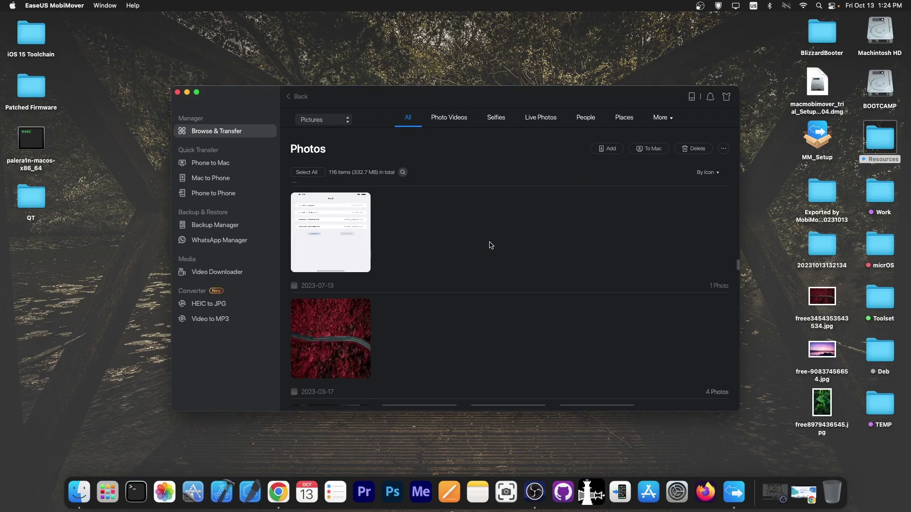
scroll(420, 261, "up", 2)
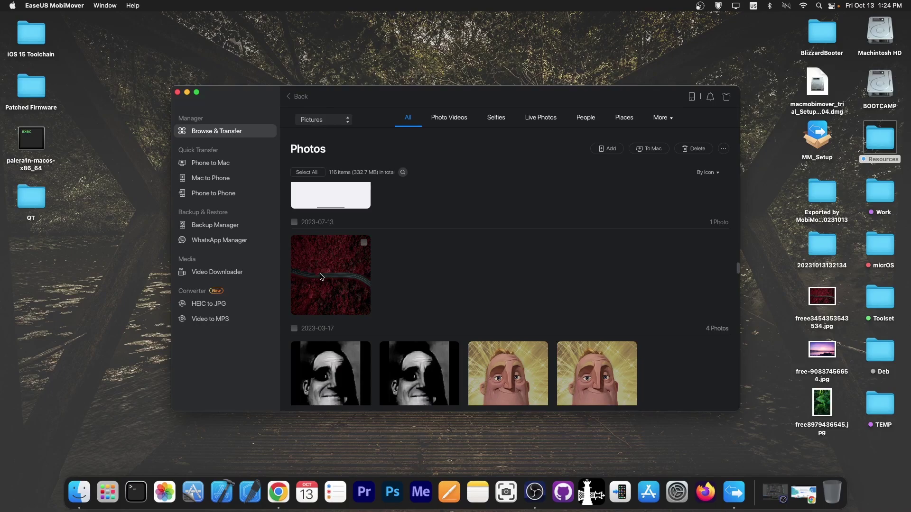
scroll(320, 275, "down", 7)
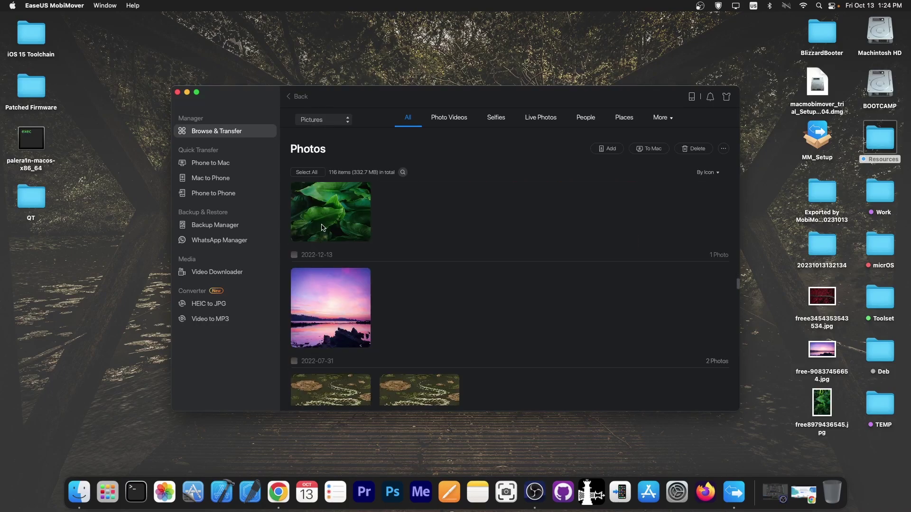
Select the two Desktop image files, then scroll the photo grid to the WWDC21 group
left_click_drag(787, 379, 839, 284)
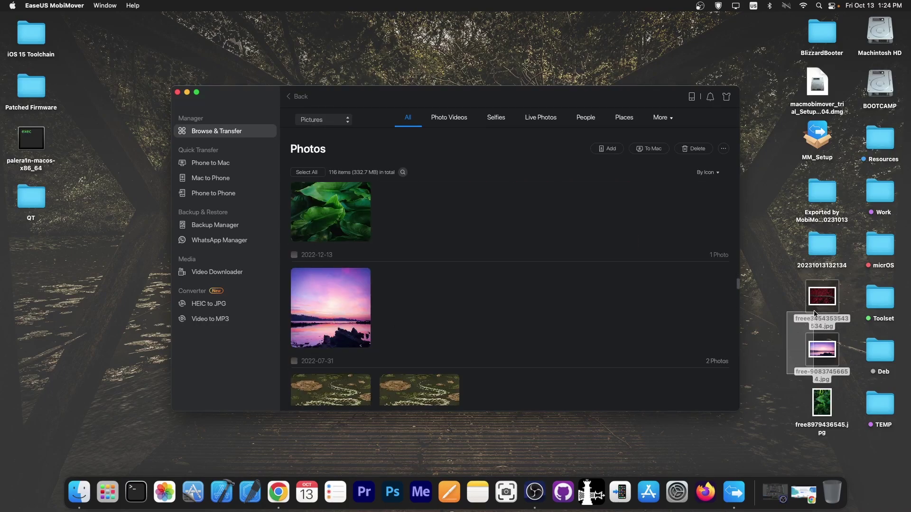
left_click(544, 326)
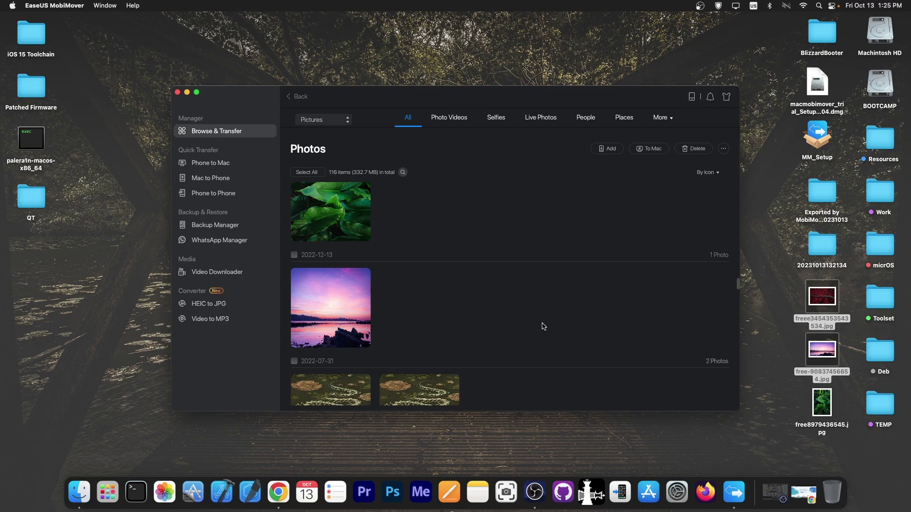
scroll(544, 327, "down", 15)
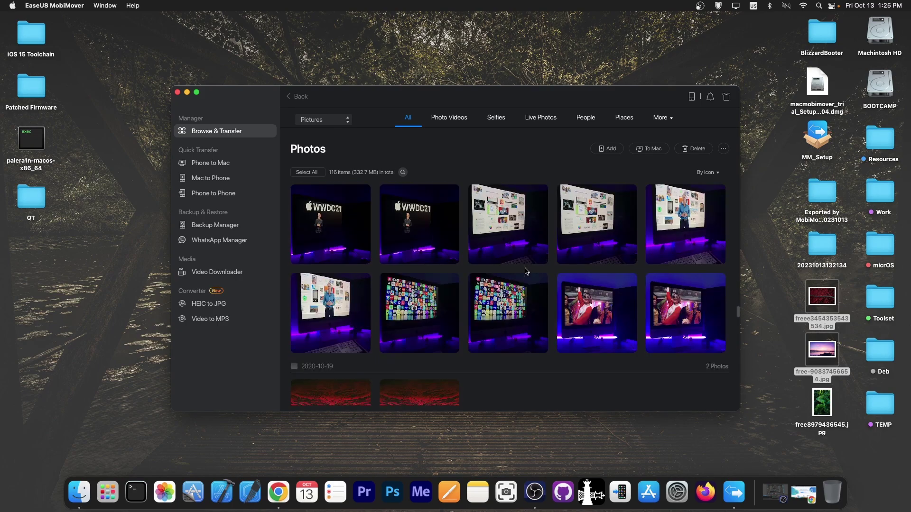
scroll(495, 257, "up", 3)
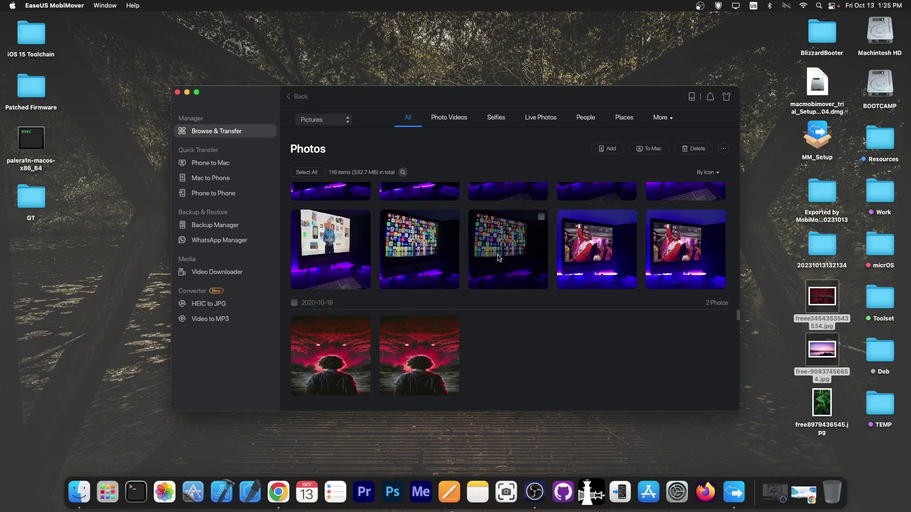
scroll(498, 257, "up", 2)
Preview the WWDC21 photo IMG_6648.HEIC, zooming in on the presenter and back out
double_click(342, 331)
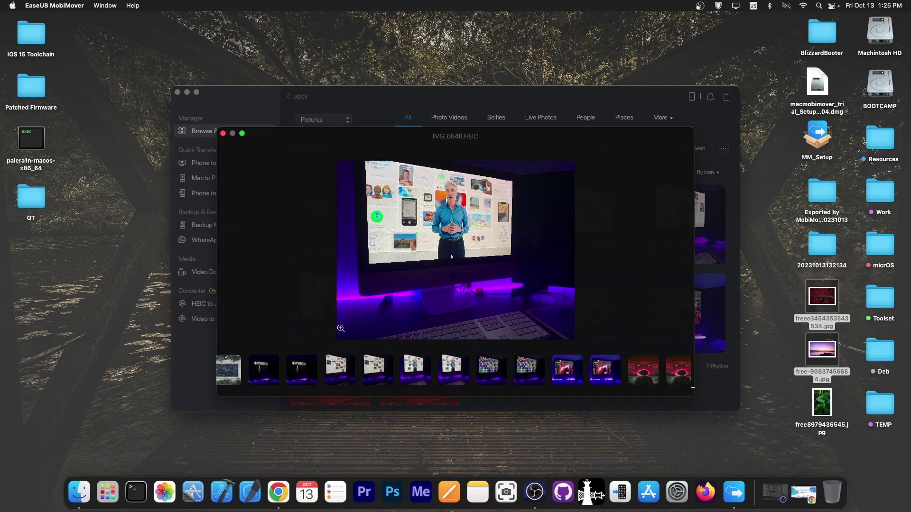
left_click(454, 203)
left_click(454, 203)
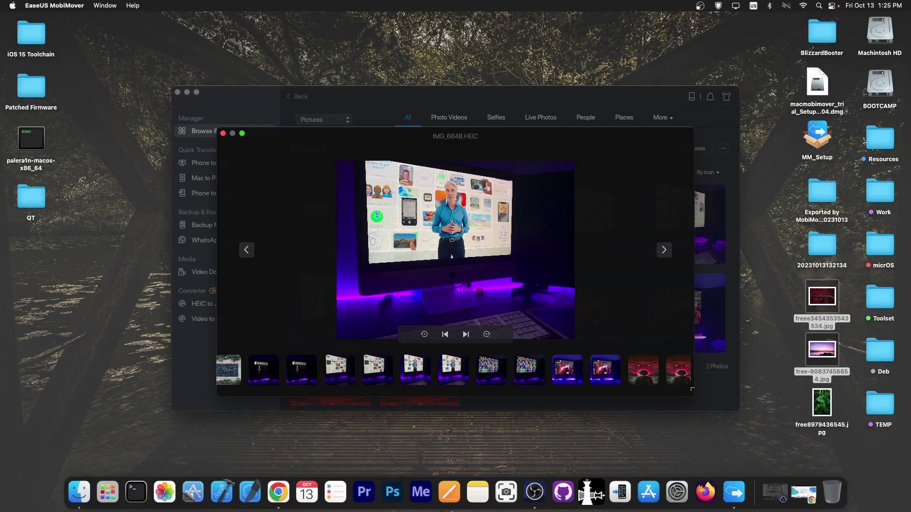
left_click(223, 134)
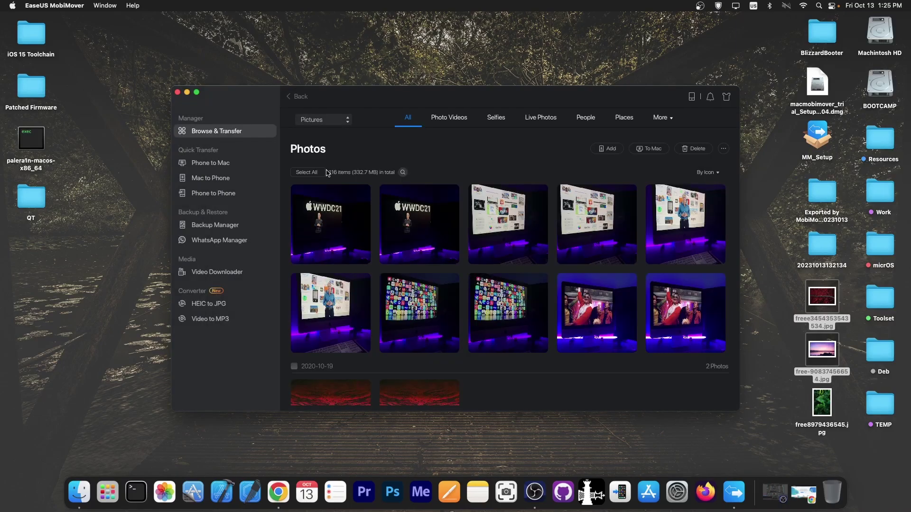
Export IMG_6648.HEIC to the Mac, check it in the Picture/Photos folder, then copy it to the desktop
left_click(323, 301)
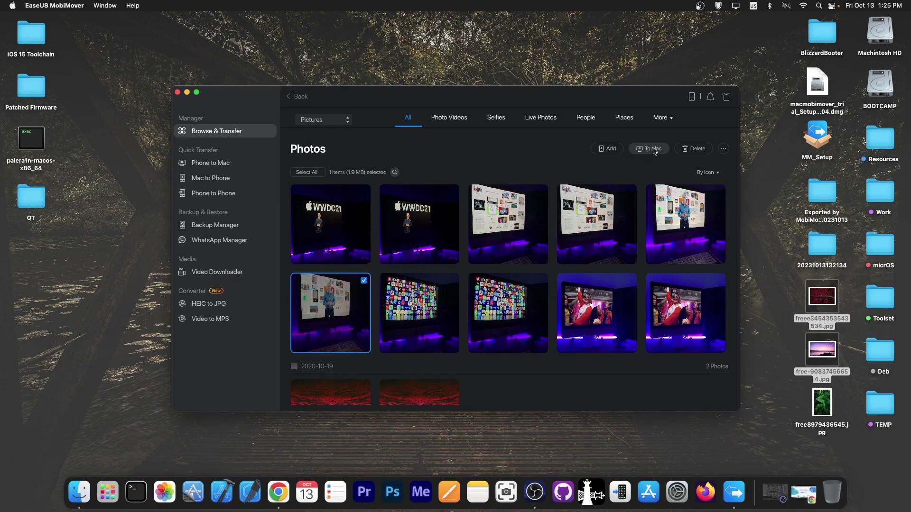
left_click(654, 151)
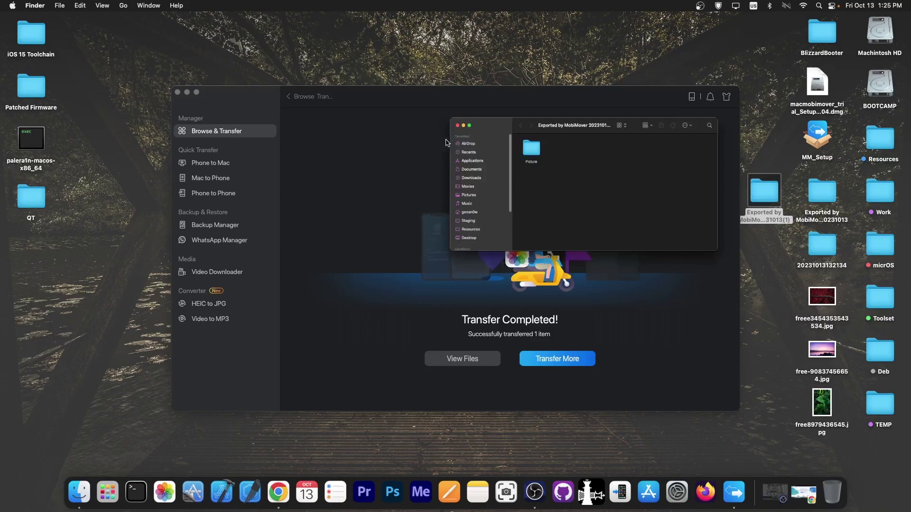
double_click(371, 125)
double_click(372, 127)
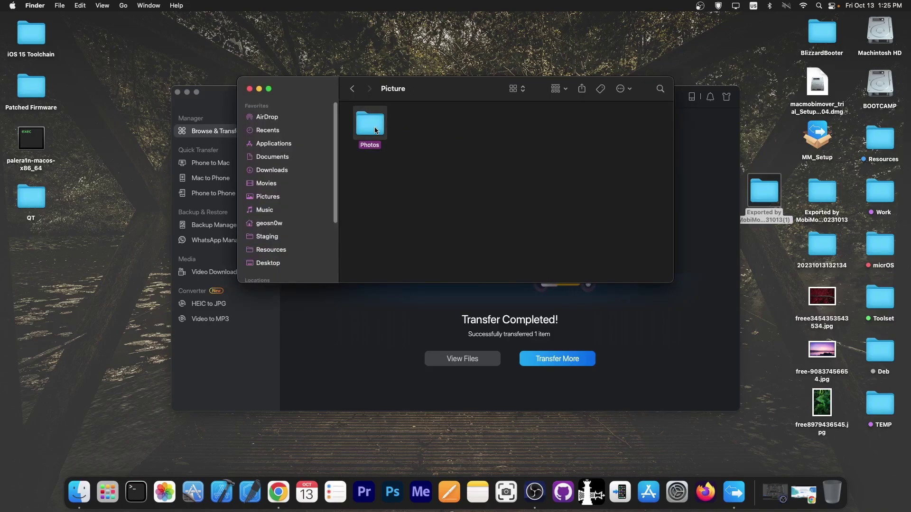
double_click(372, 127)
key("super+w")
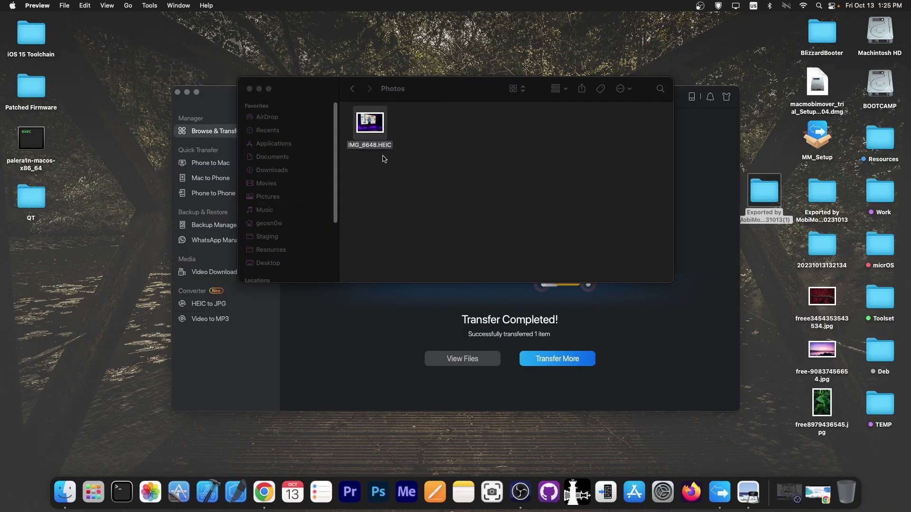
left_click_drag(368, 127, 137, 66)
Convert the desktop IMG_6648.HEIC to IMG_6648.jpg with HEIC to JPG, then view the JPG in Preview
left_click(249, 89)
left_click(198, 308)
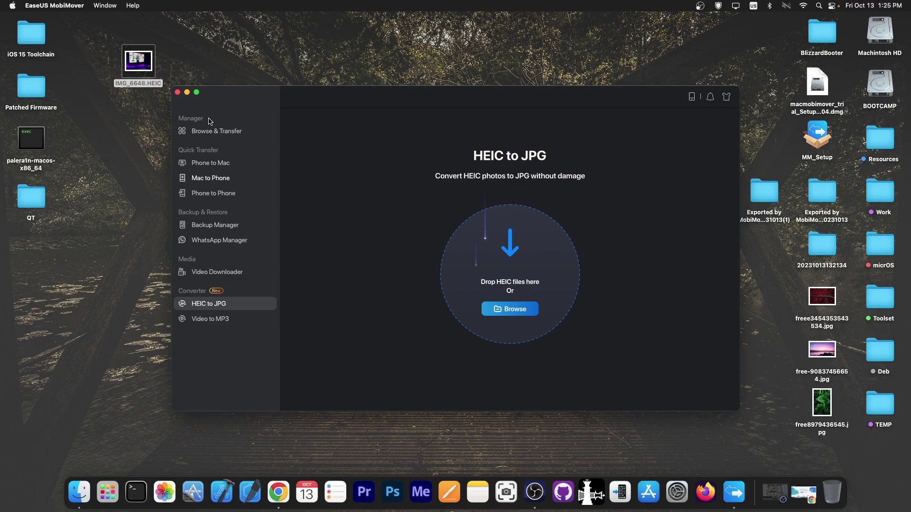
left_click_drag(141, 65, 476, 265)
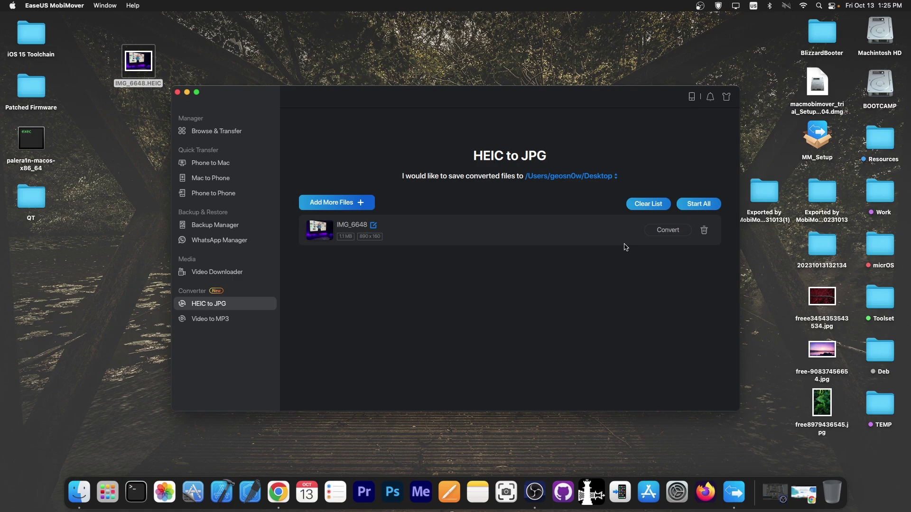
left_click(666, 235)
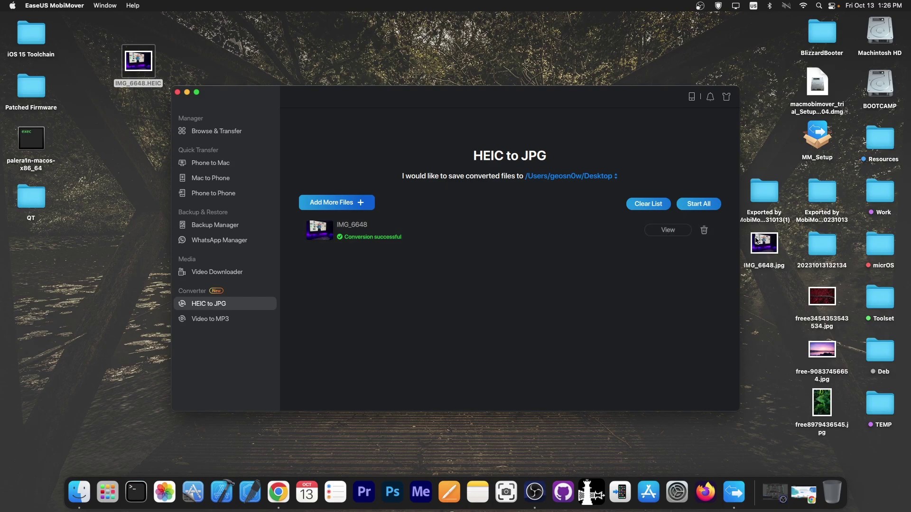
double_click(764, 244)
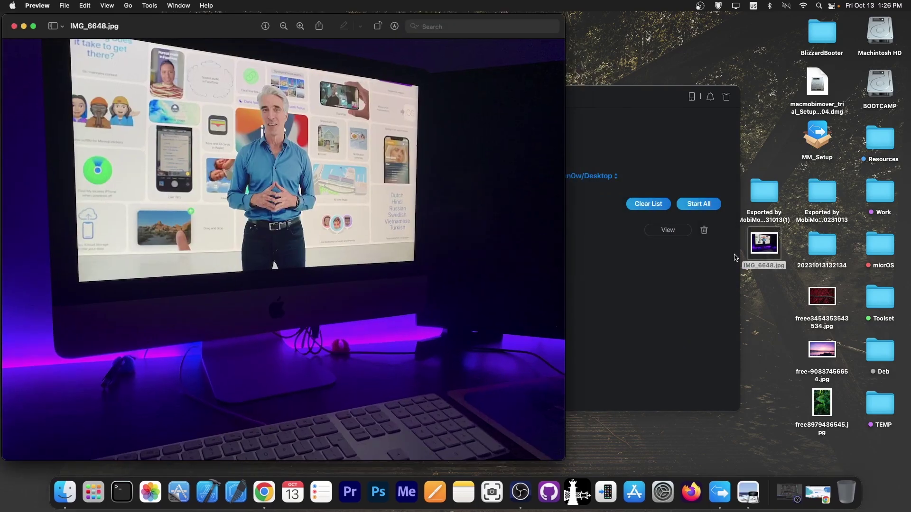
left_click(14, 26)
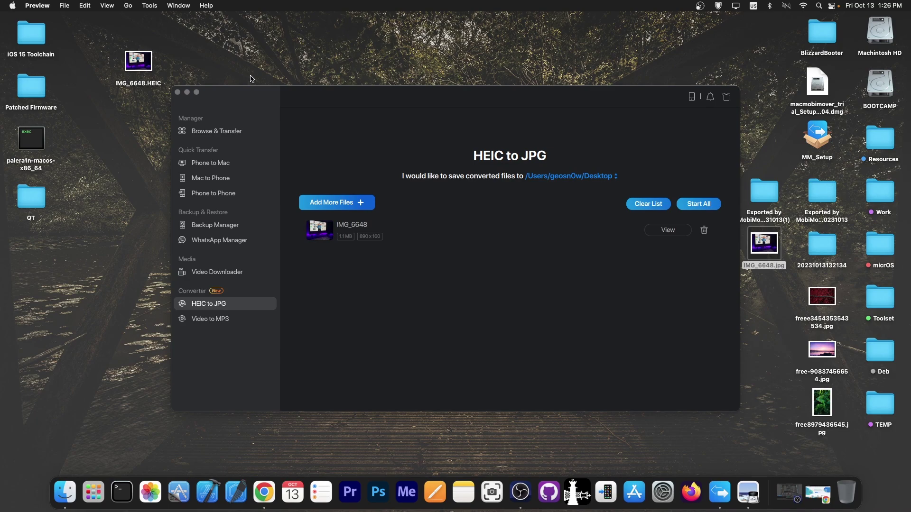
Step through the Phone to Mac screen and the Phone to Phone screen, then quit MobiMover
left_click(226, 164)
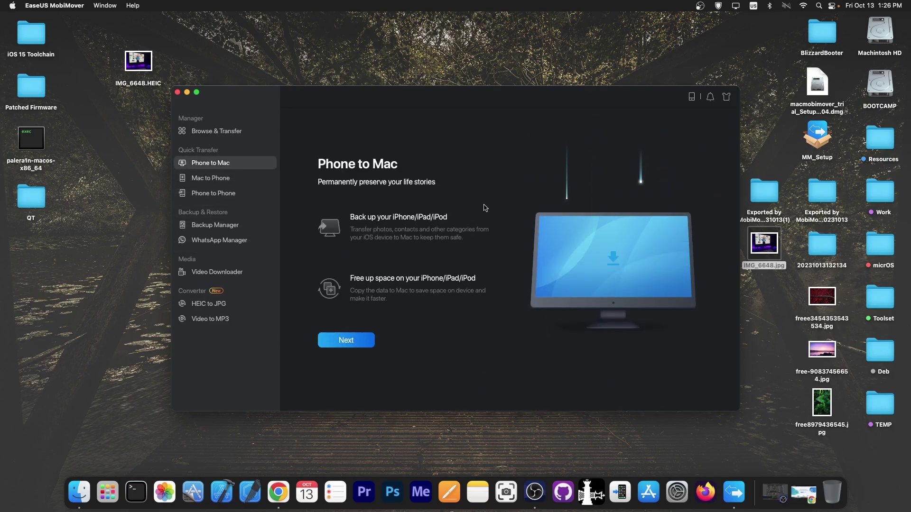
left_click(362, 340)
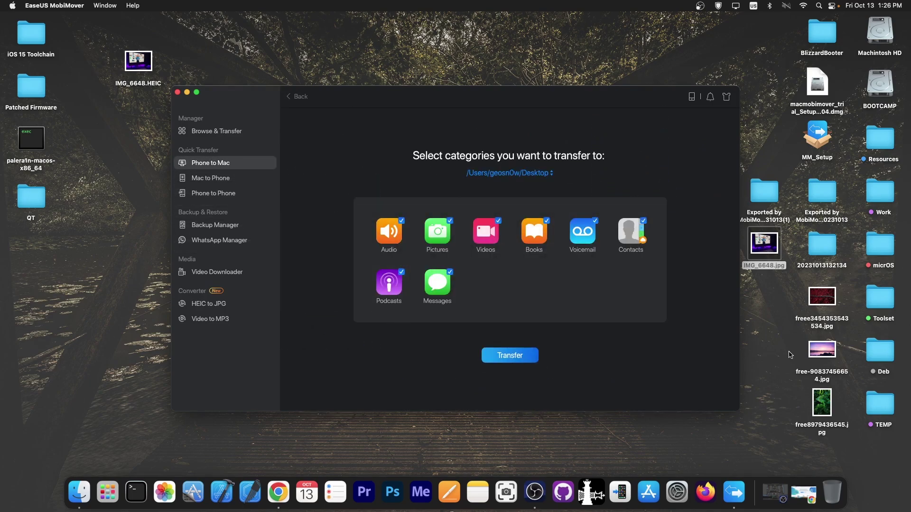
left_click(218, 193)
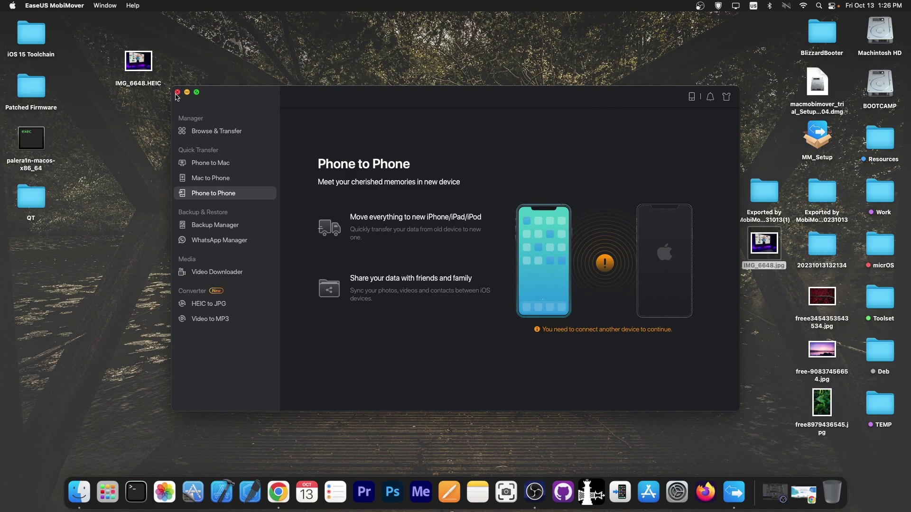
left_click(177, 93)
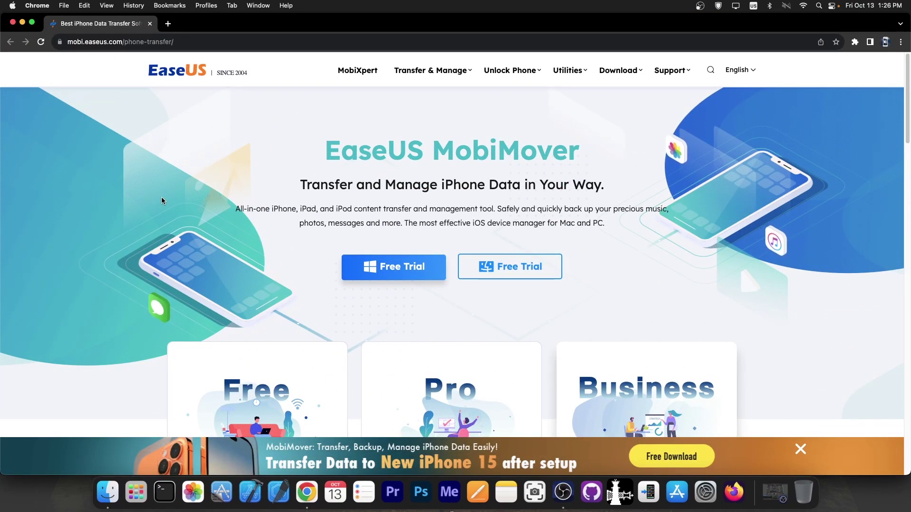
Scroll down the MobiMover page to the Free, Pro and Business pricing cards and back, then close Chrome
scroll(164, 219, "down", 4)
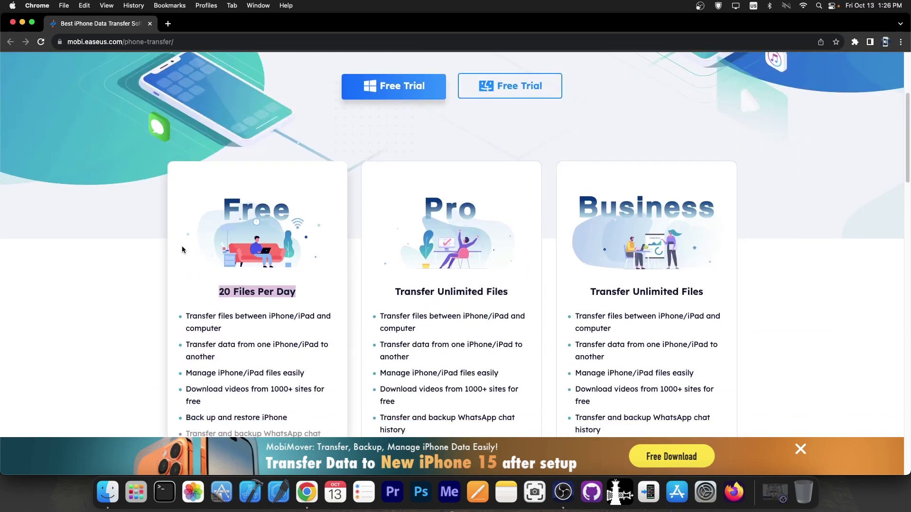
scroll(192, 261, "down", 2)
left_click(203, 206)
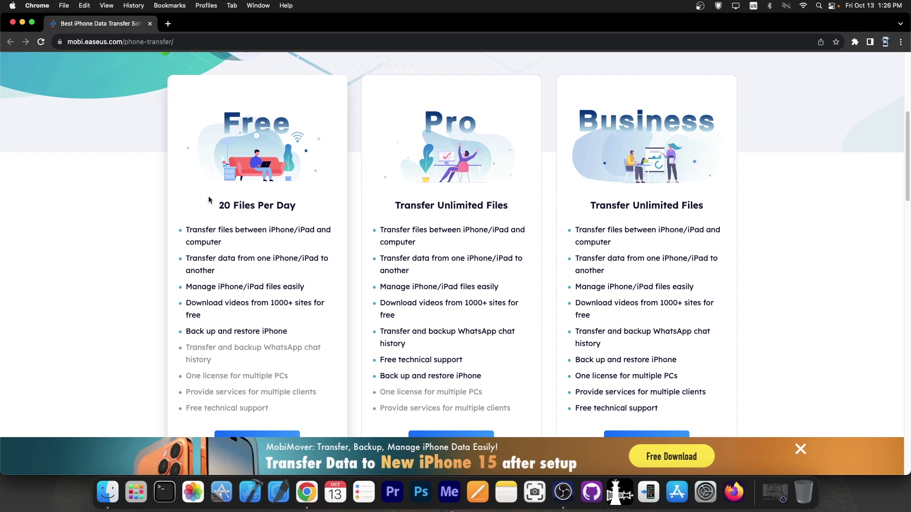
scroll(238, 197, "down", 5)
scroll(237, 195, "up", 10)
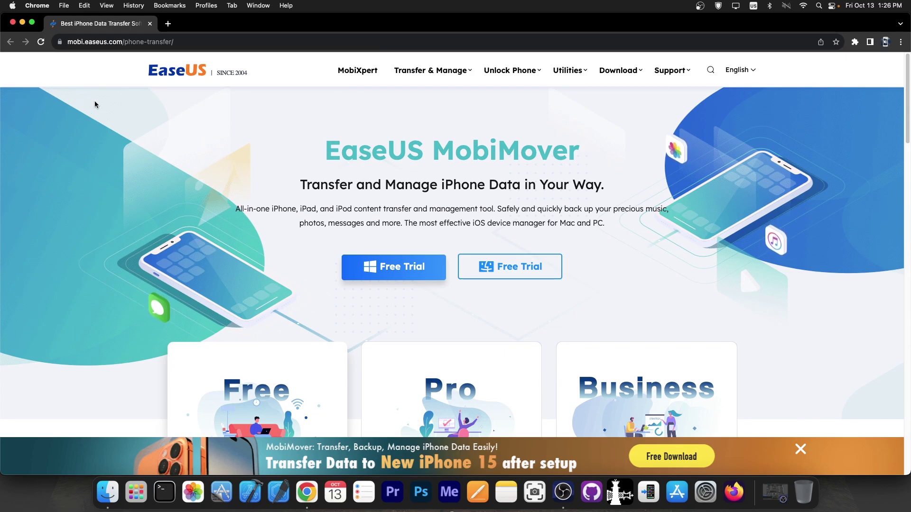
left_click(13, 22)
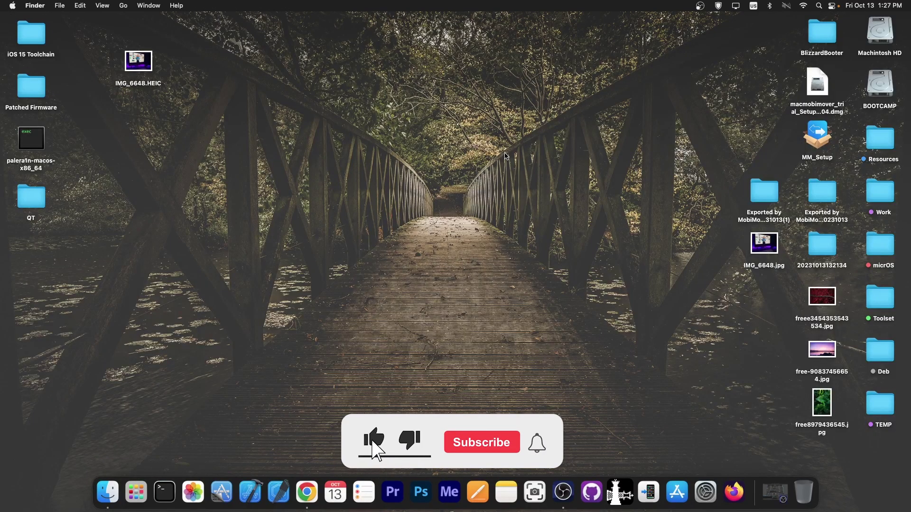